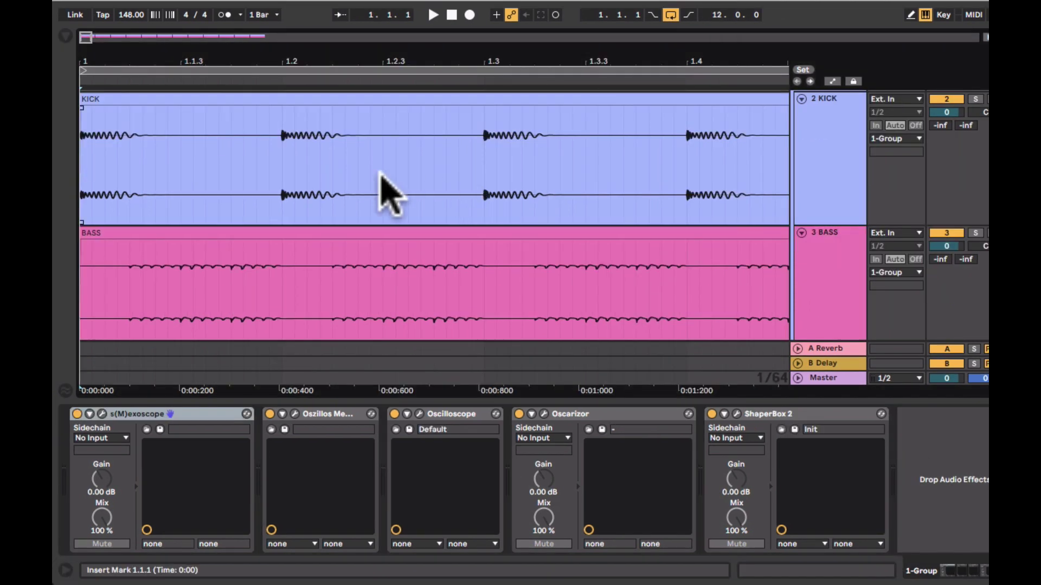
Step: Open s(M)exoscope during playback and zoom it to Time 0.033 and Amp 2.181, with Freeze off
left_click(100, 414)
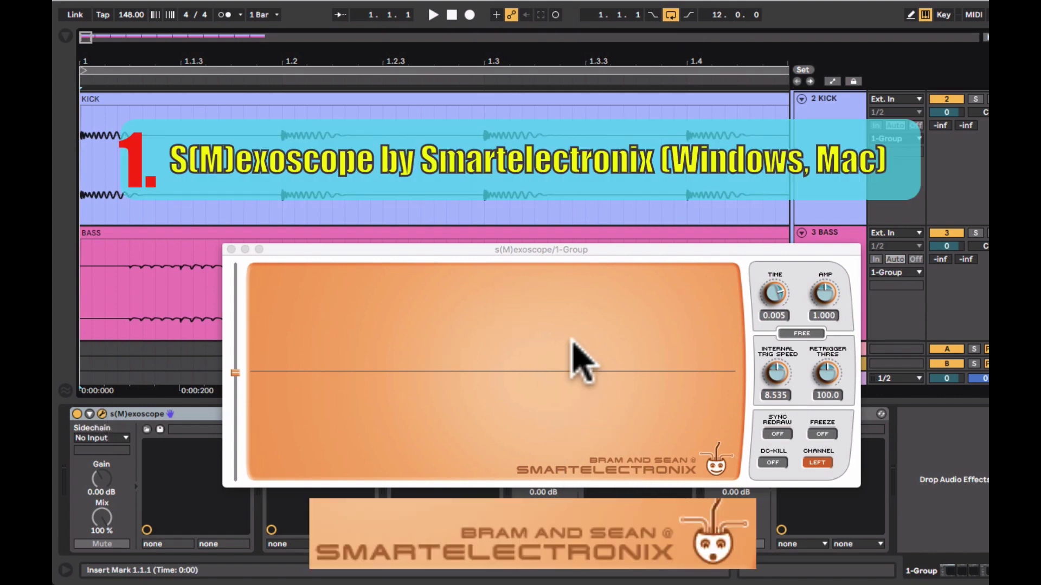
left_click(432, 13)
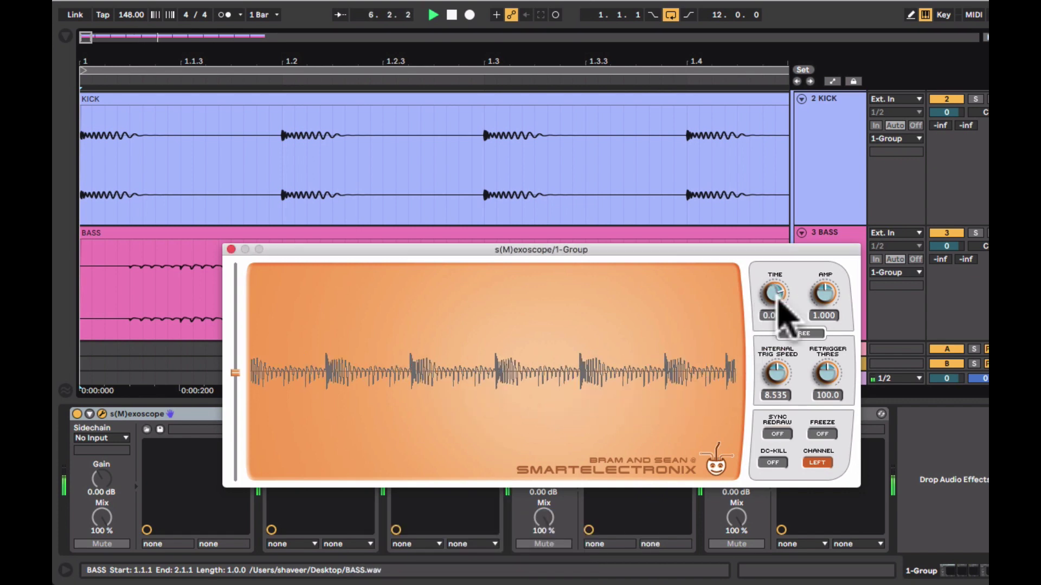
scroll(733, 321, "up", 8)
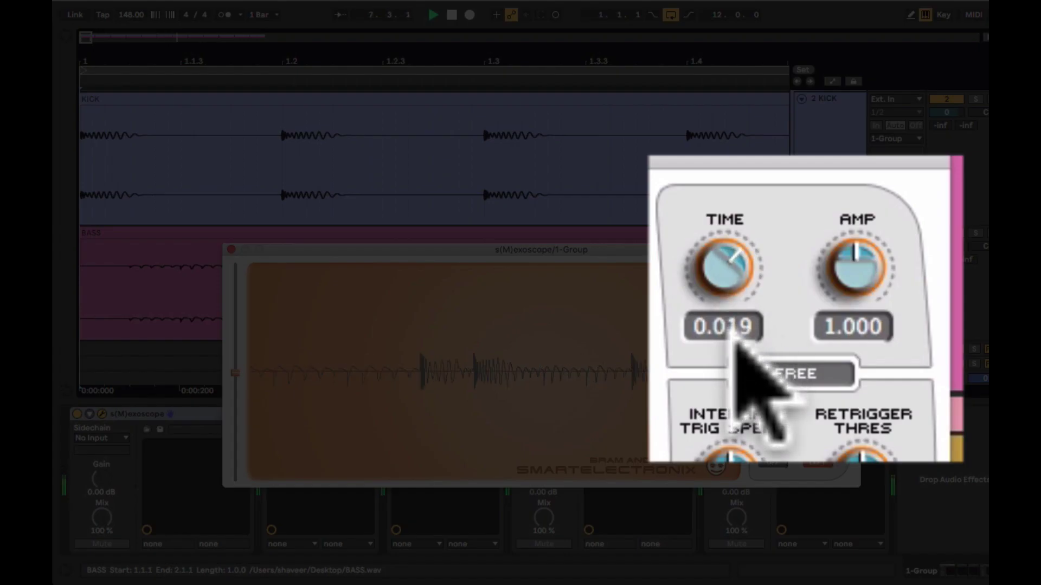
scroll(735, 358, "up", 5)
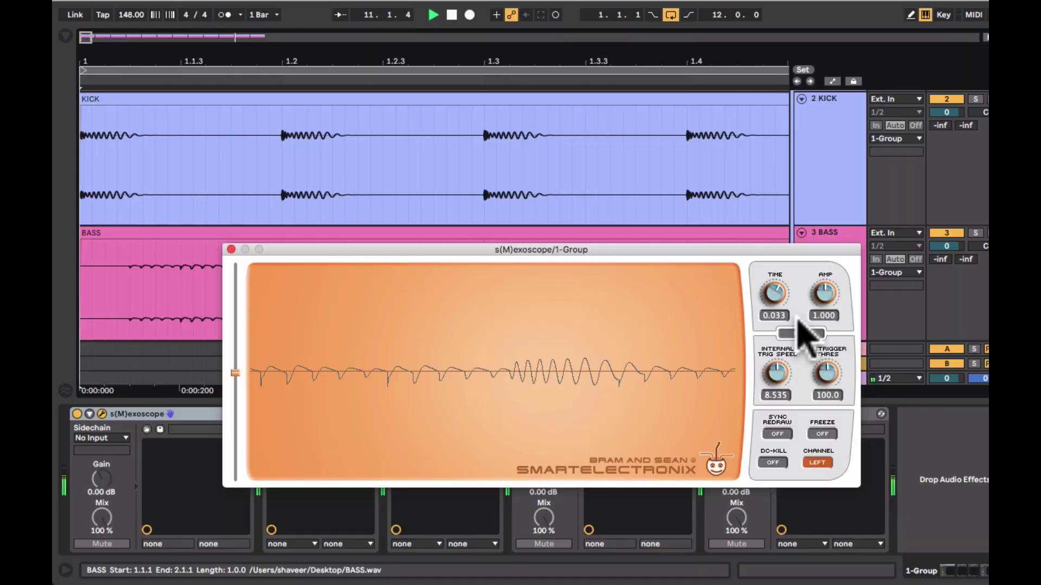
scroll(825, 296, "up", 10)
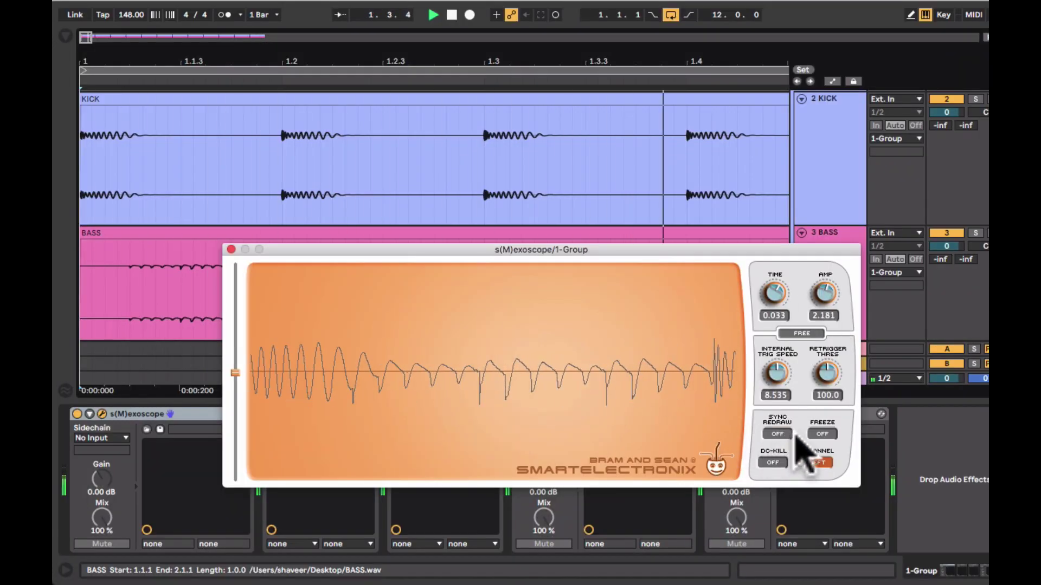
left_click(823, 433)
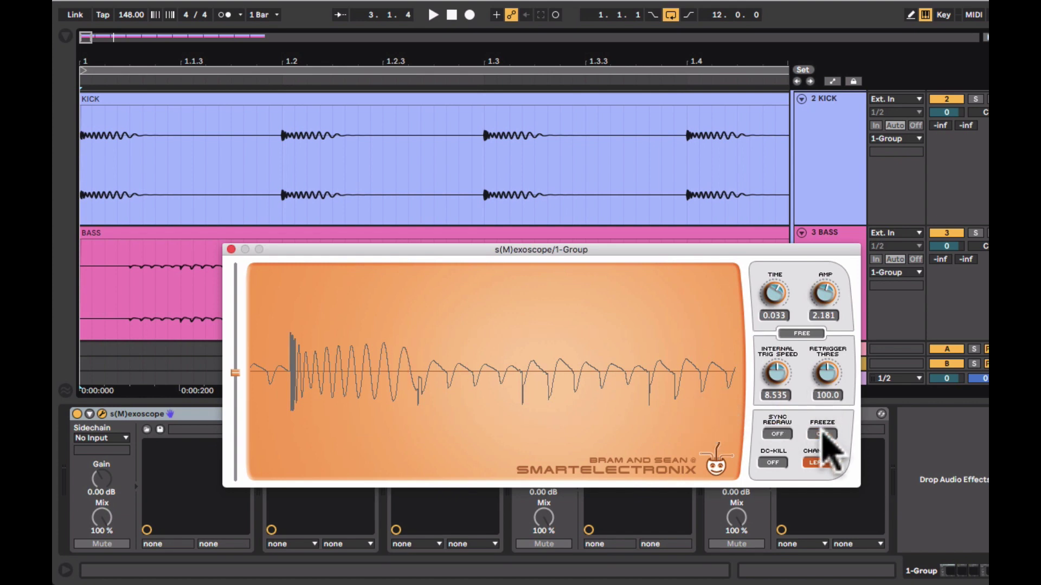
key("space")
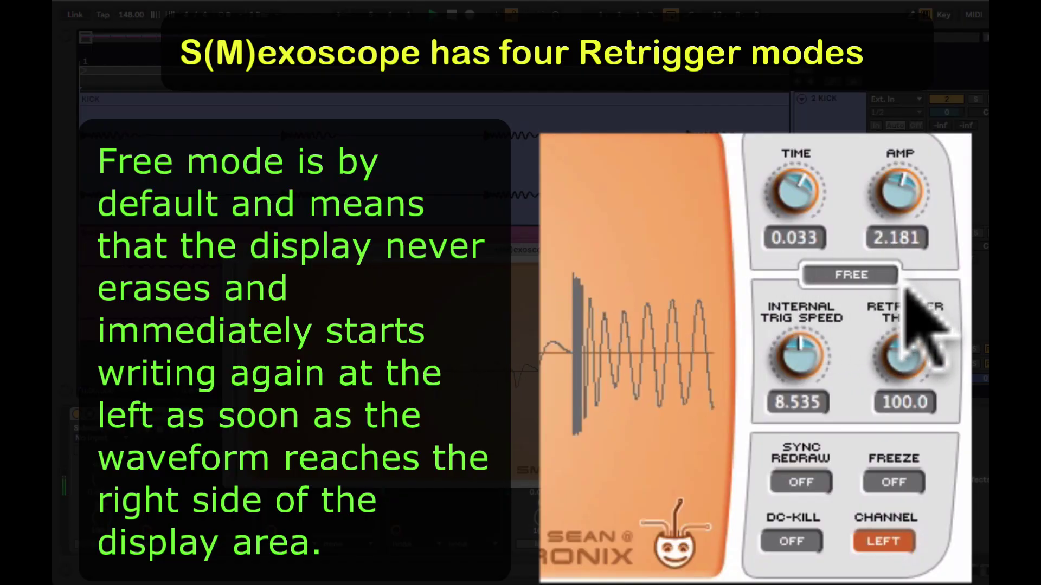
Step: Use Rising retrigger at threshold 1000 with the retrigger level line set on the kick
key("space")
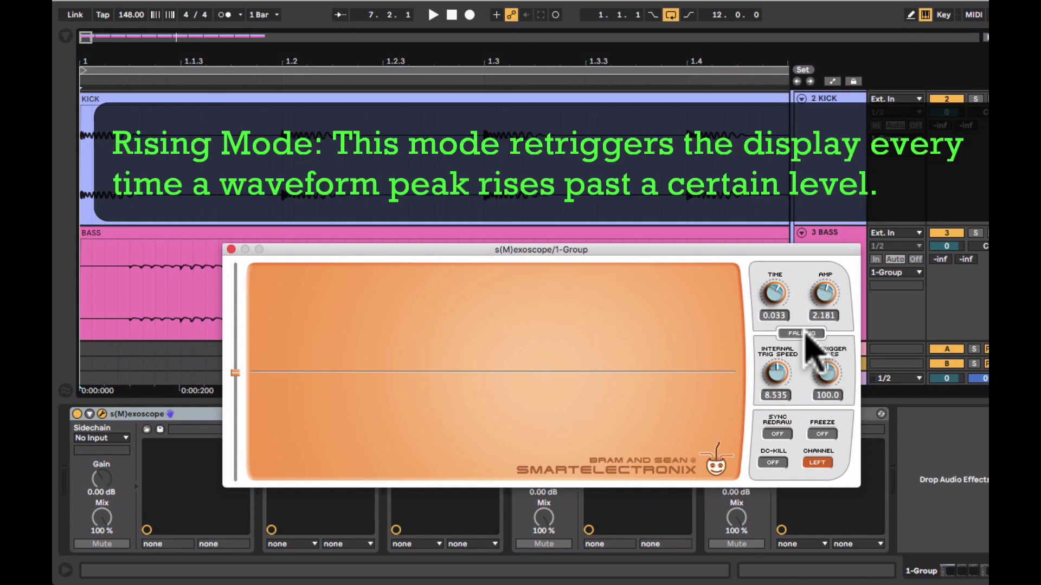
key("space")
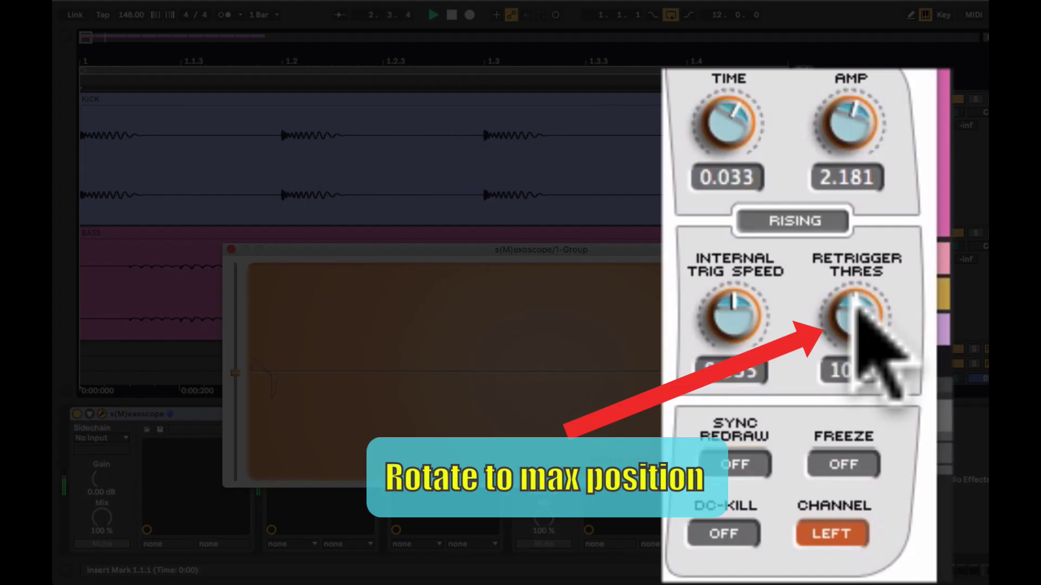
mouse_move(856, 311)
left_mouse_down()
mouse_move(876, 290)
mouse_move(894, 206)
mouse_move(891, 62)
left_mouse_up()
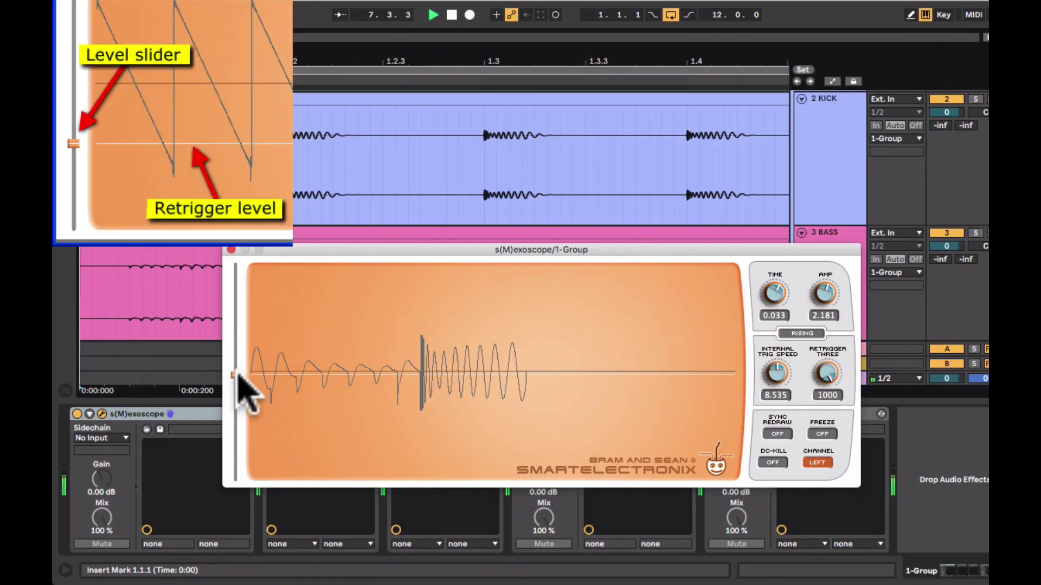
mouse_move(237, 373)
left_mouse_down()
mouse_move(237, 392)
mouse_move(237, 344)
left_mouse_up()
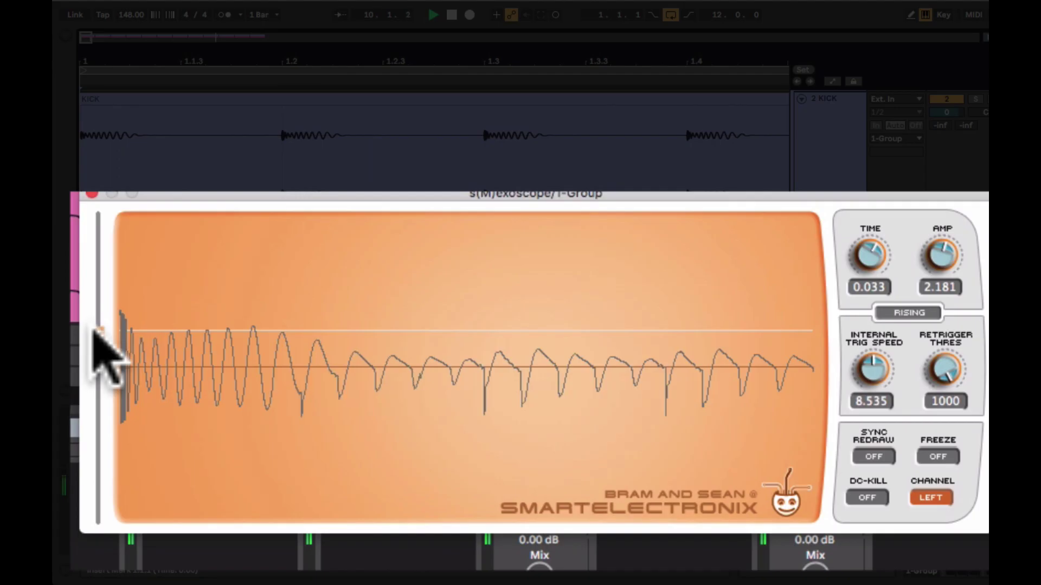
mouse_move(93, 329)
left_mouse_down()
mouse_move(93, 348)
mouse_move(93, 327)
left_mouse_up()
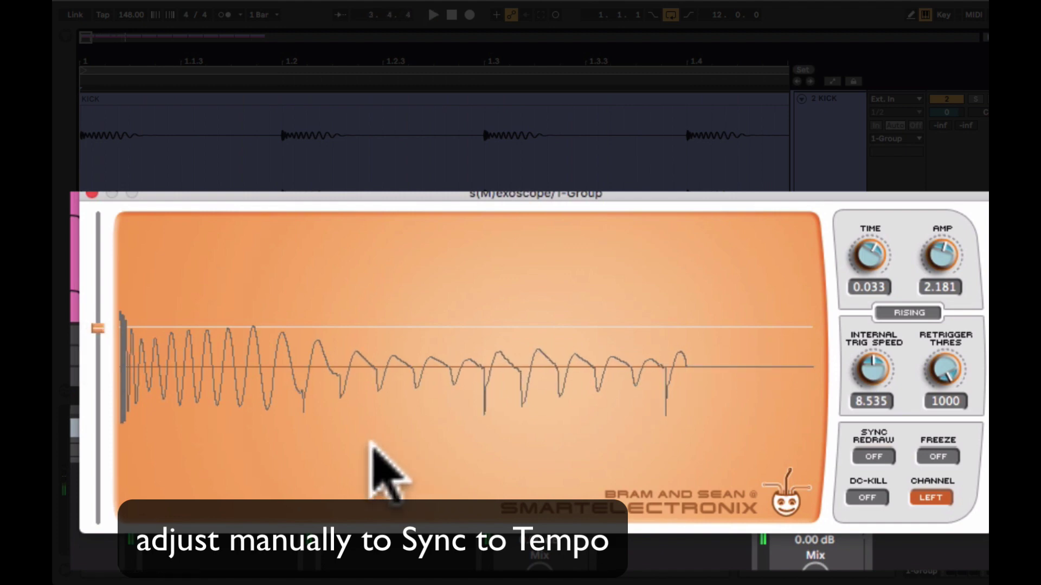
key("space")
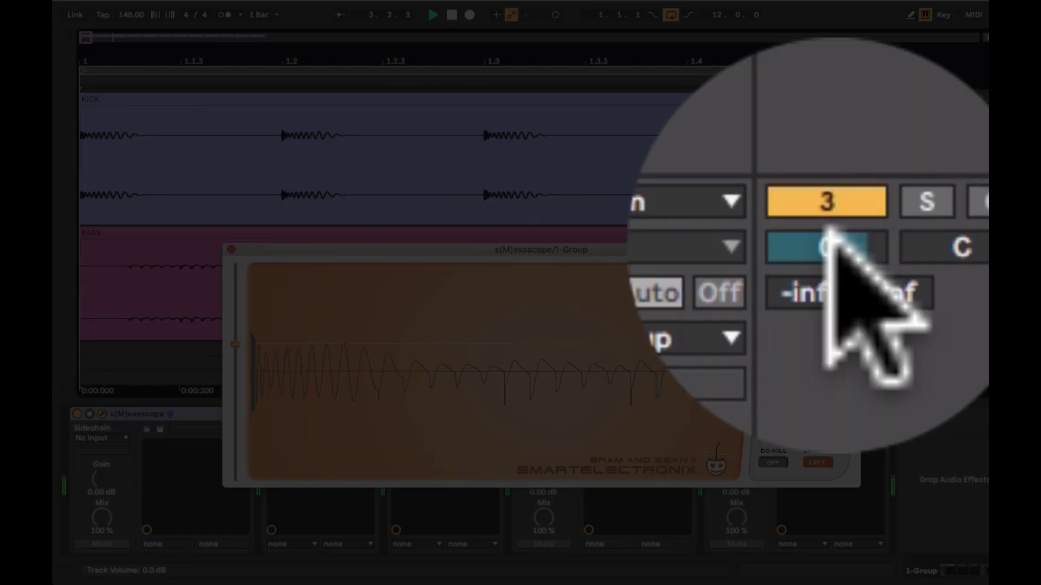
Step: Test the BASS volume, return it to its 0 dB default, and switch Sync Redraw on
left_click_drag(948, 241, 948, 222)
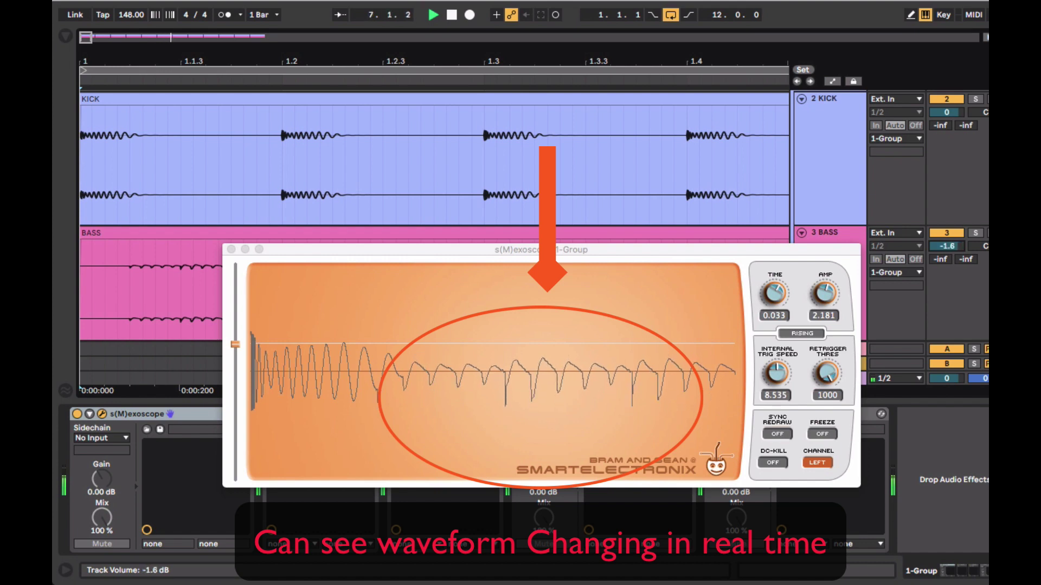
left_click_drag(946, 246, 946, 258)
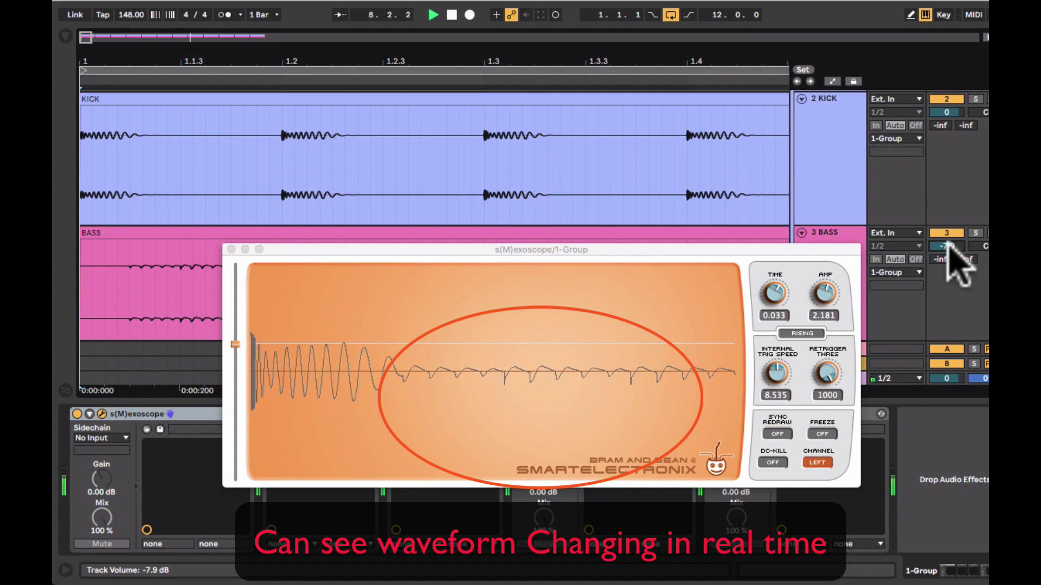
right_click(947, 246)
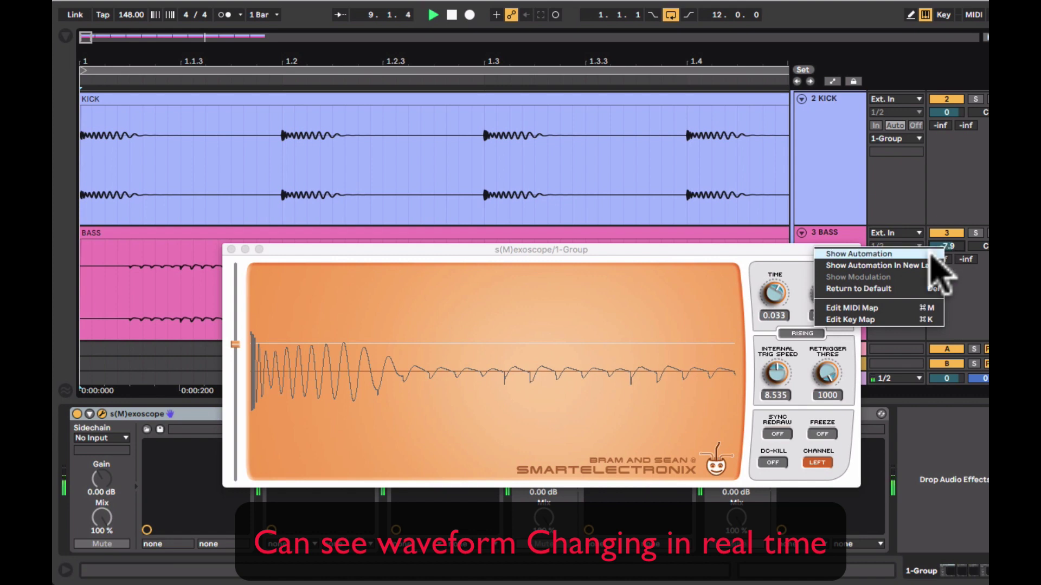
left_click(915, 287)
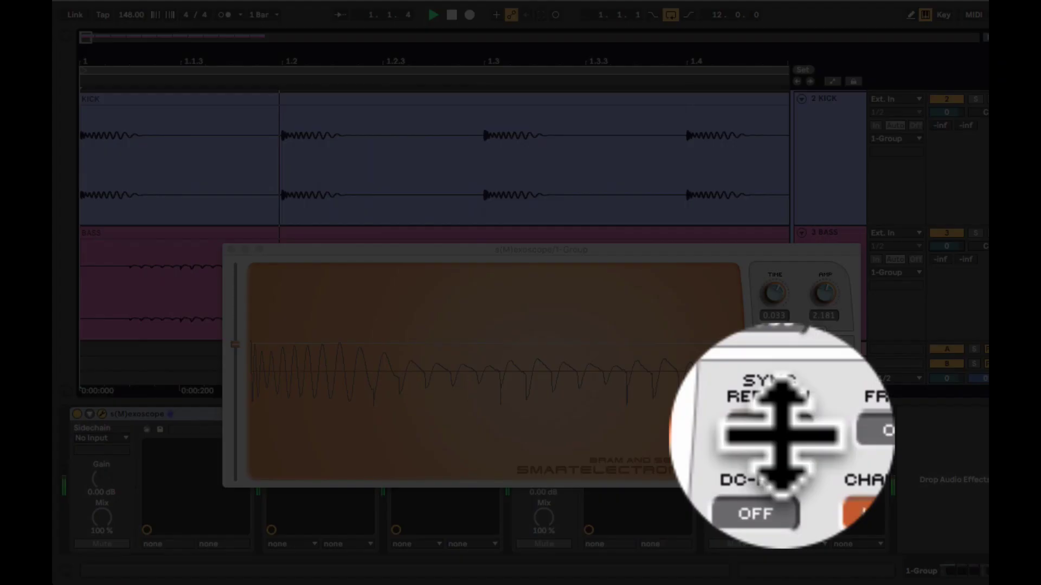
left_click(781, 431)
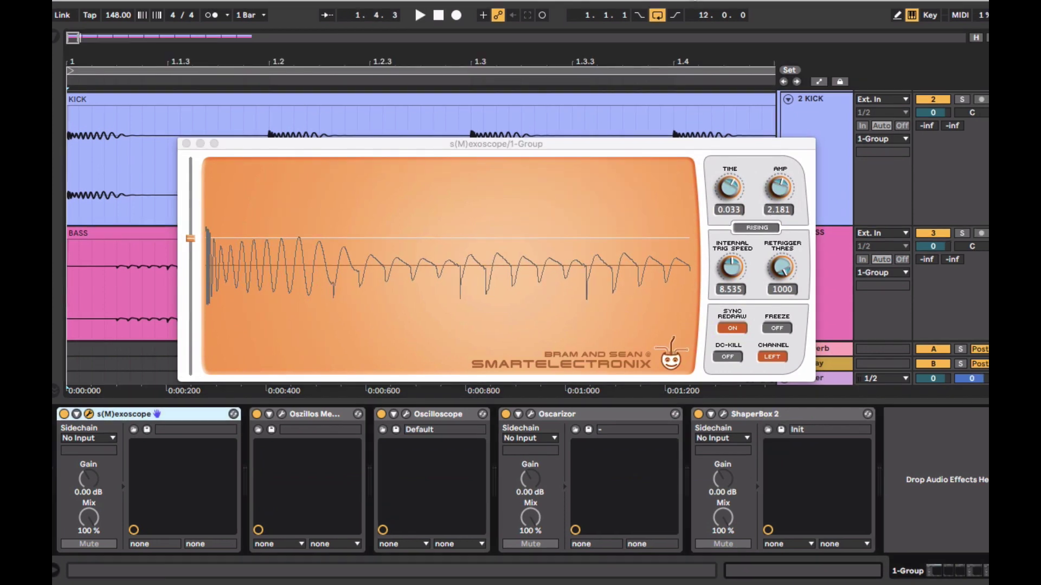
Step: Read the analysis crosshair values along the waveform, leaving the marker at the waveform start
left_click(204, 228)
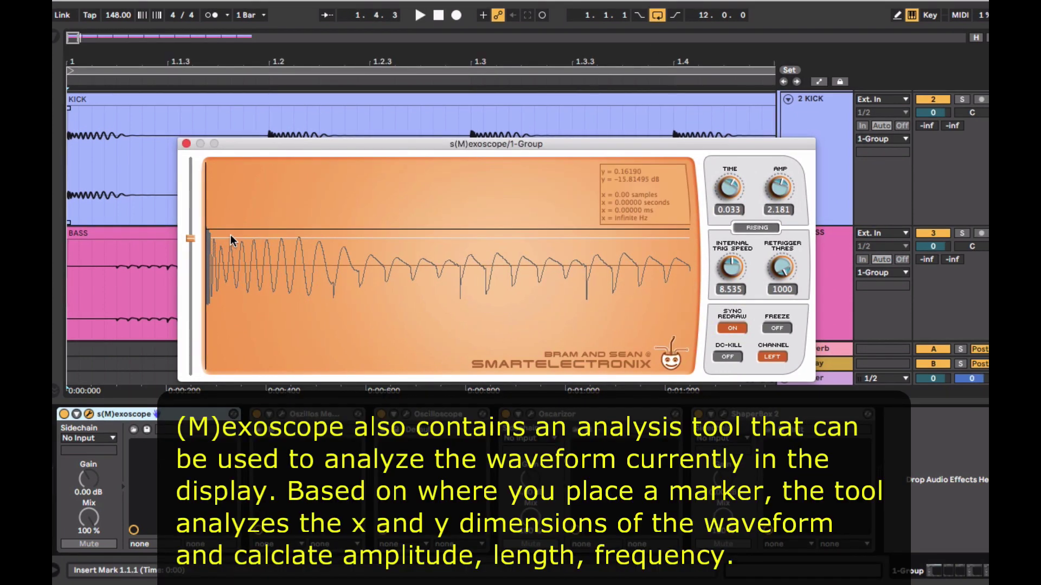
left_click(272, 239)
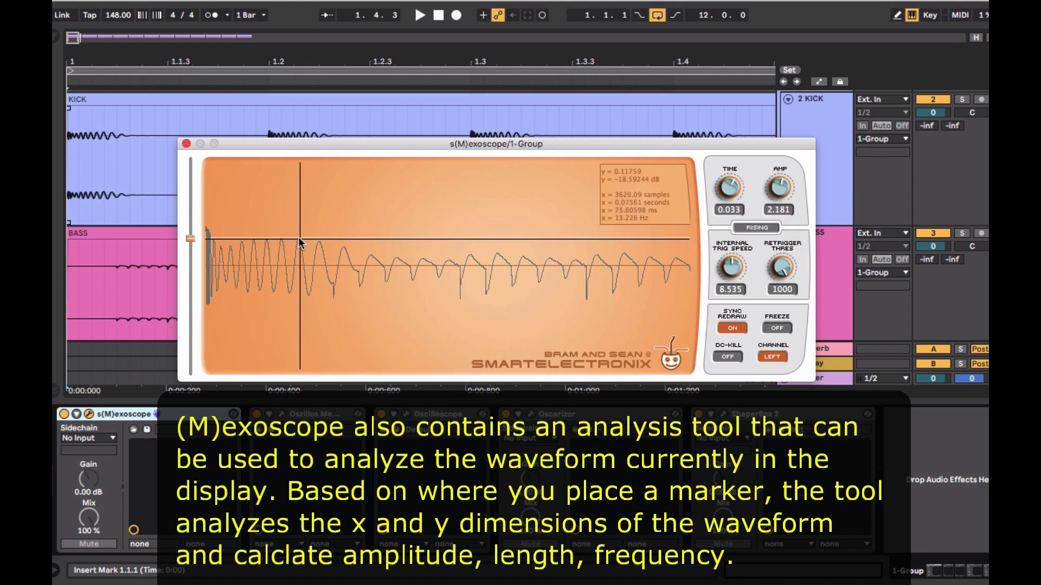
left_click(298, 237)
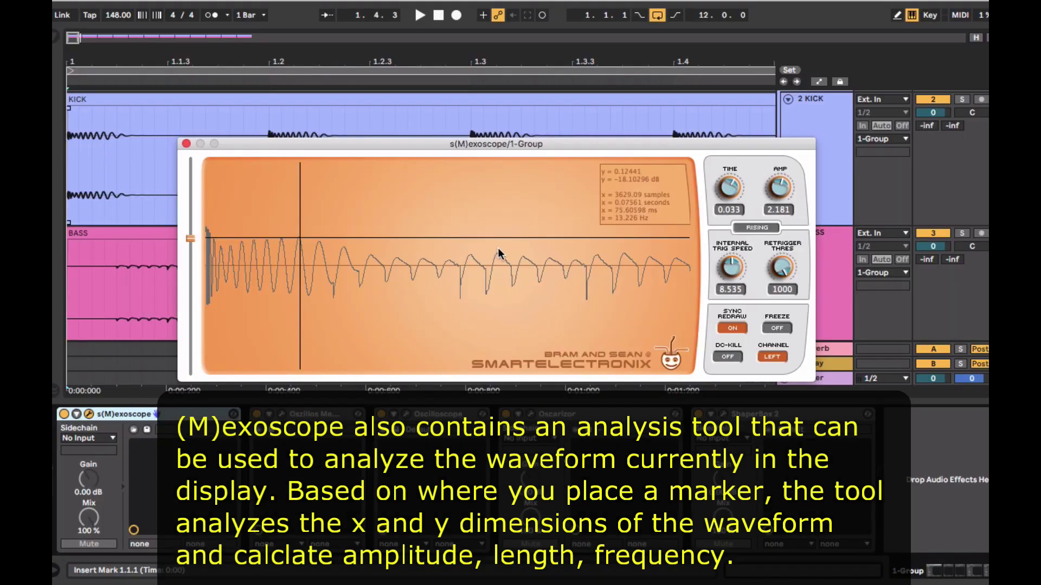
left_click(496, 249)
key("space")
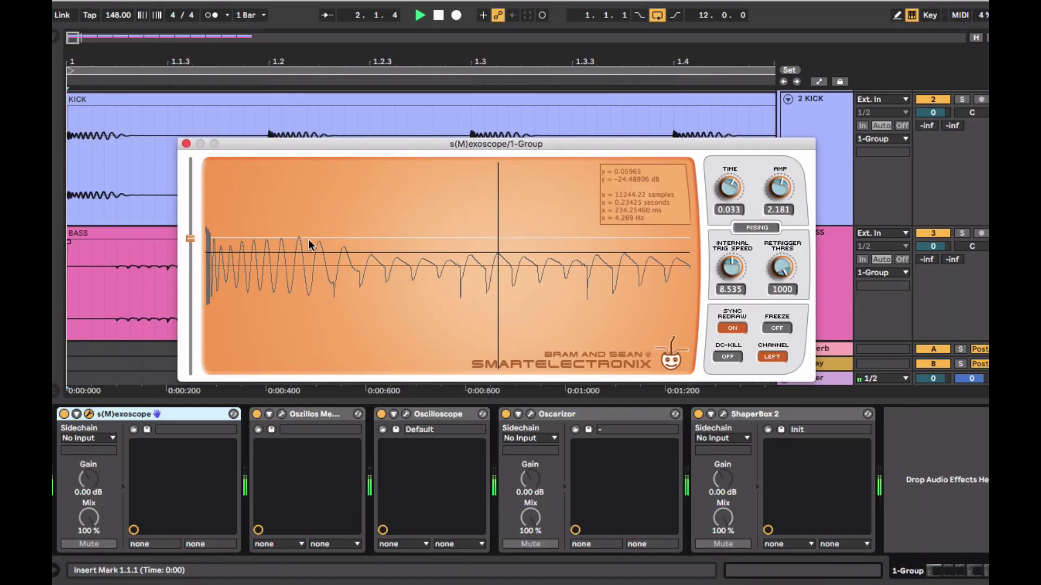
left_click(297, 235)
left_click(208, 226)
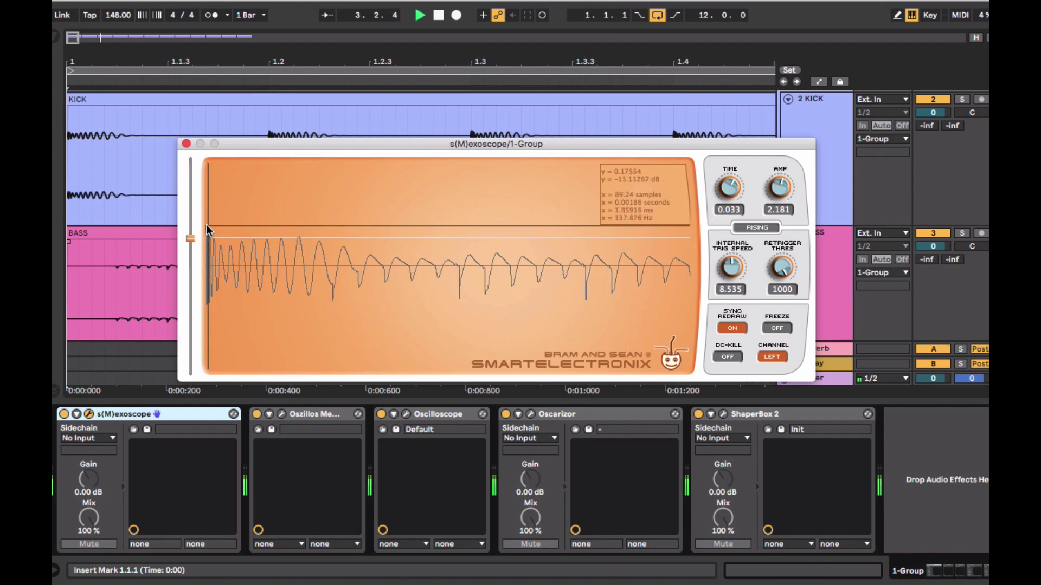
key("space")
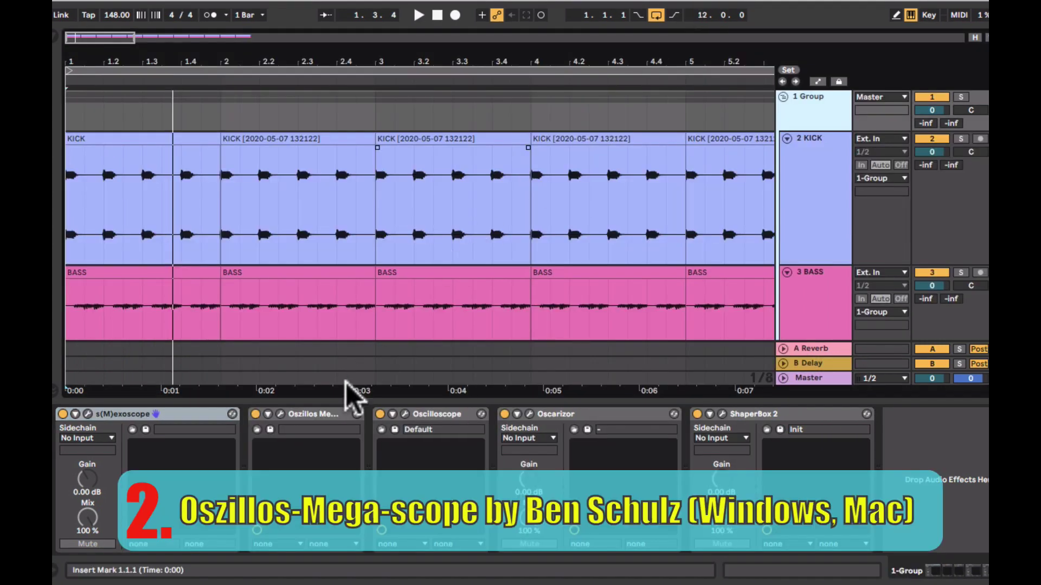
Step: Open the group's Mega Scope during playback, colour it yellow-green, and set length to 1/4 note
left_click(280, 414)
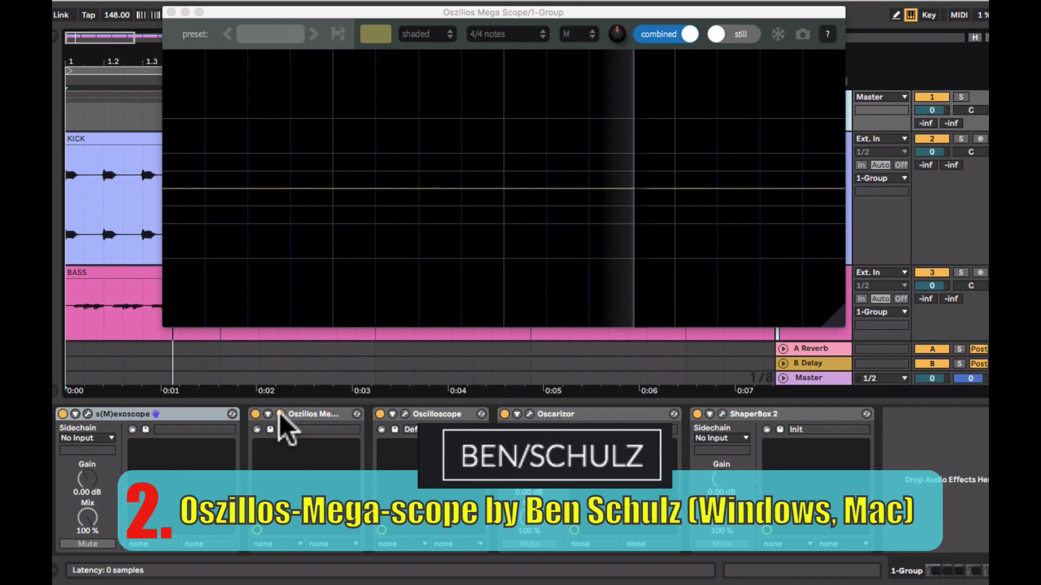
key("space")
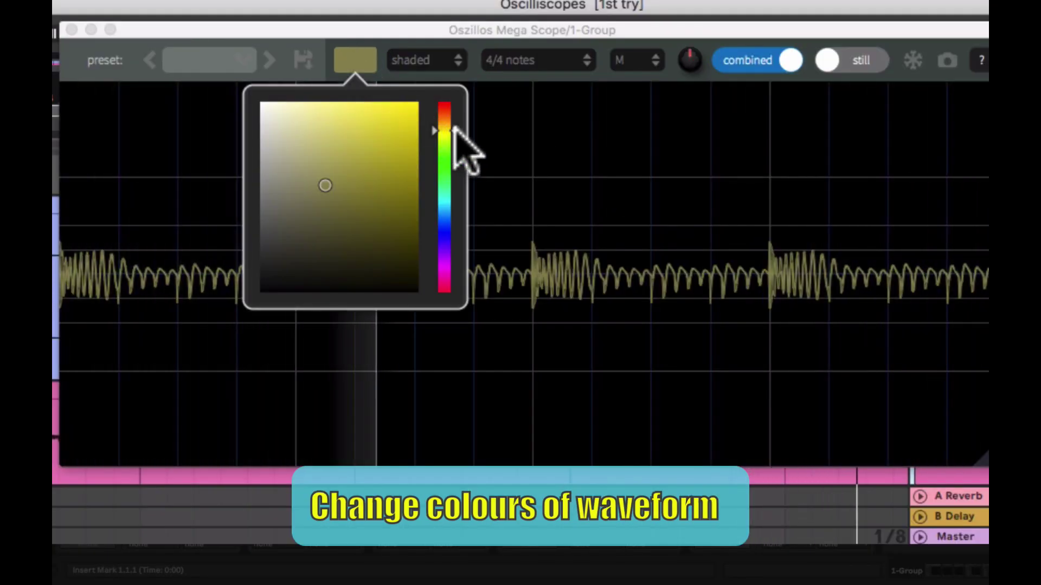
left_click_drag(446, 85, 453, 201)
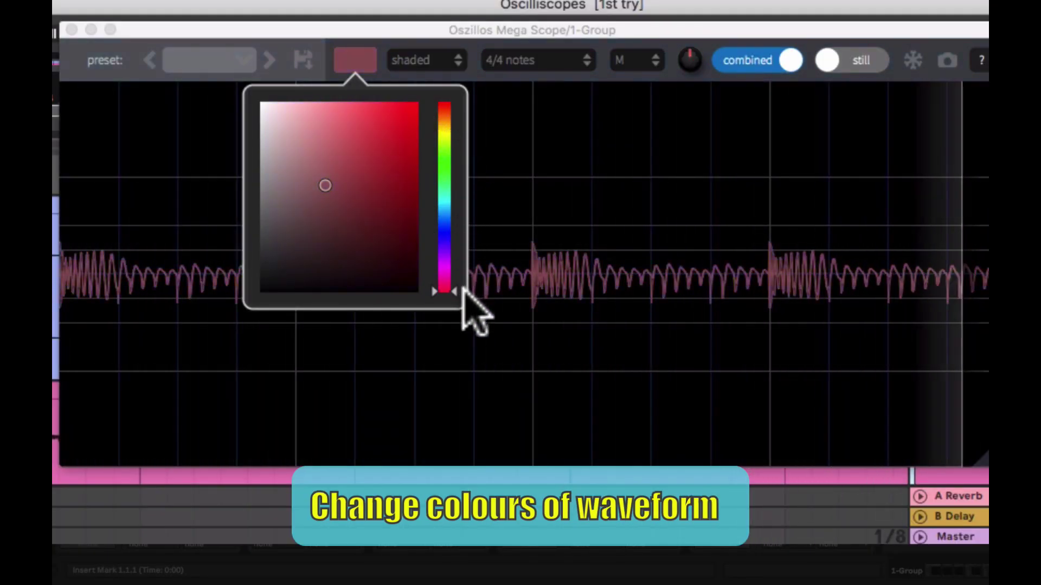
left_click_drag(462, 290, 448, 139)
left_click(358, 62)
left_click(534, 60)
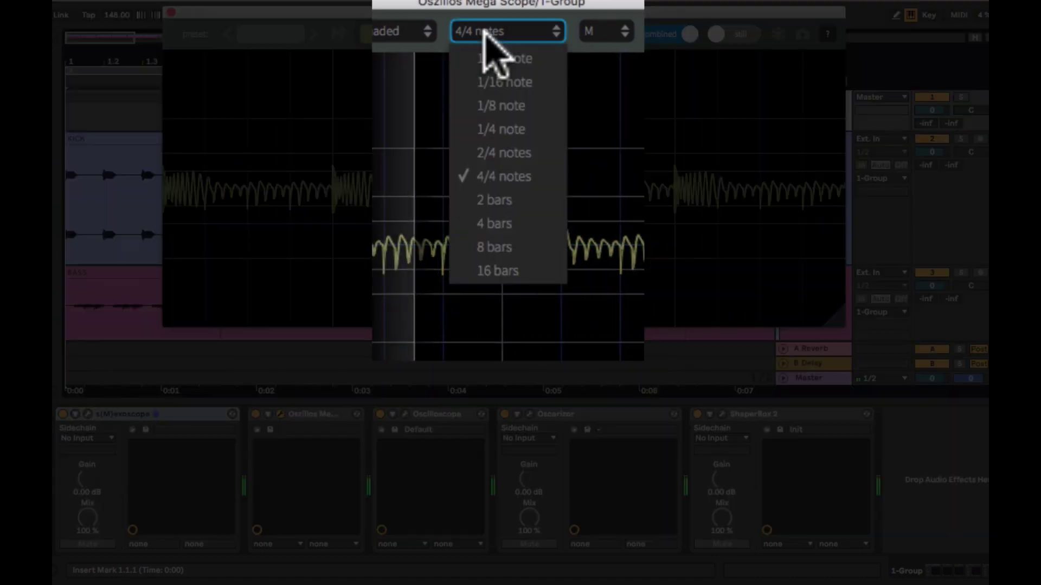
left_click(510, 129)
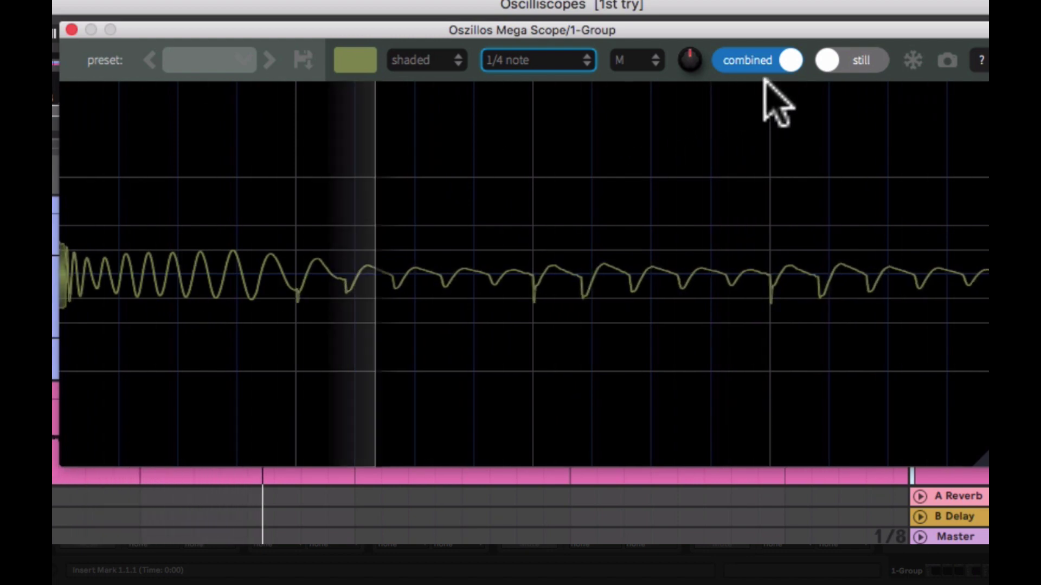
Step: Keep the scope on a still display and turn the amplitude up for a taller waveform
left_click(833, 63)
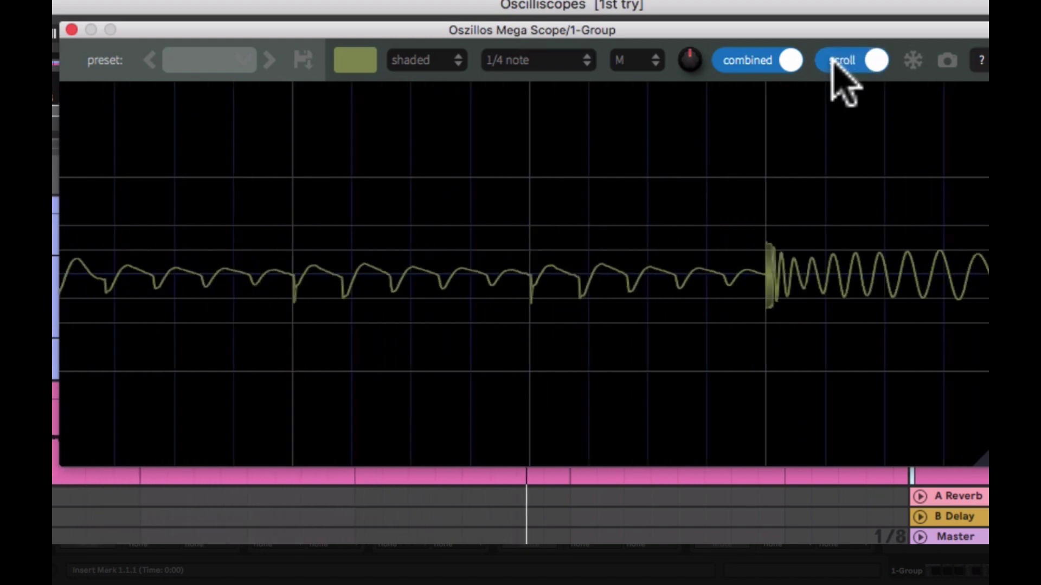
left_click(864, 62)
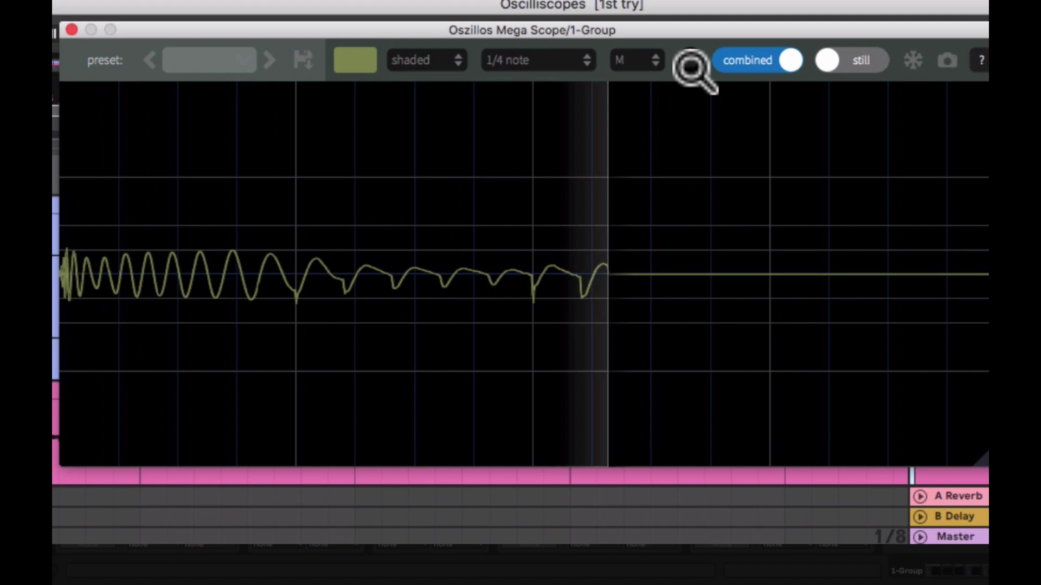
left_click_drag(692, 65, 706, 0)
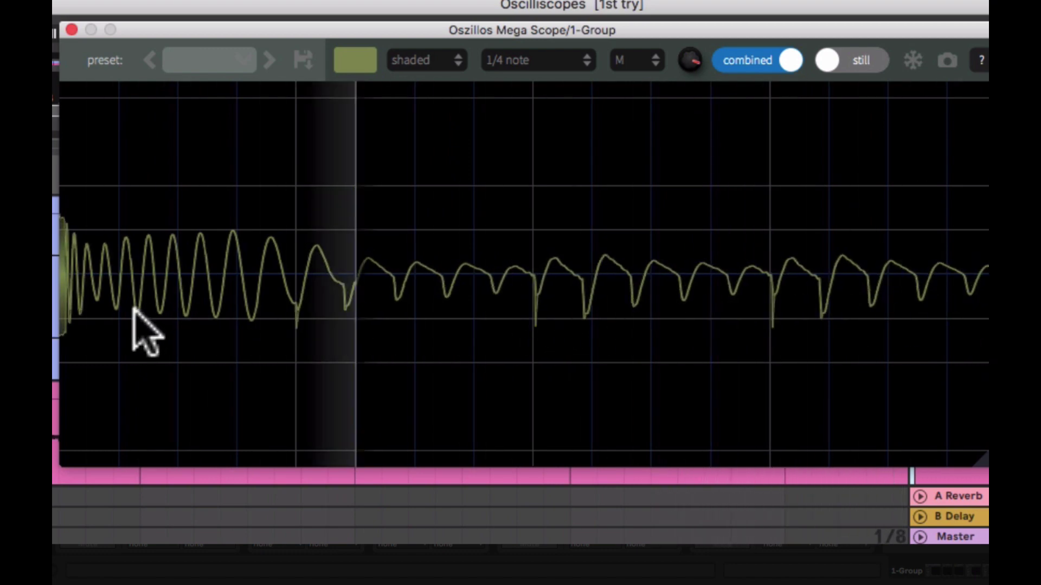
Step: Compare precise and fast drawing styles, then settle on shaded
left_click(424, 59)
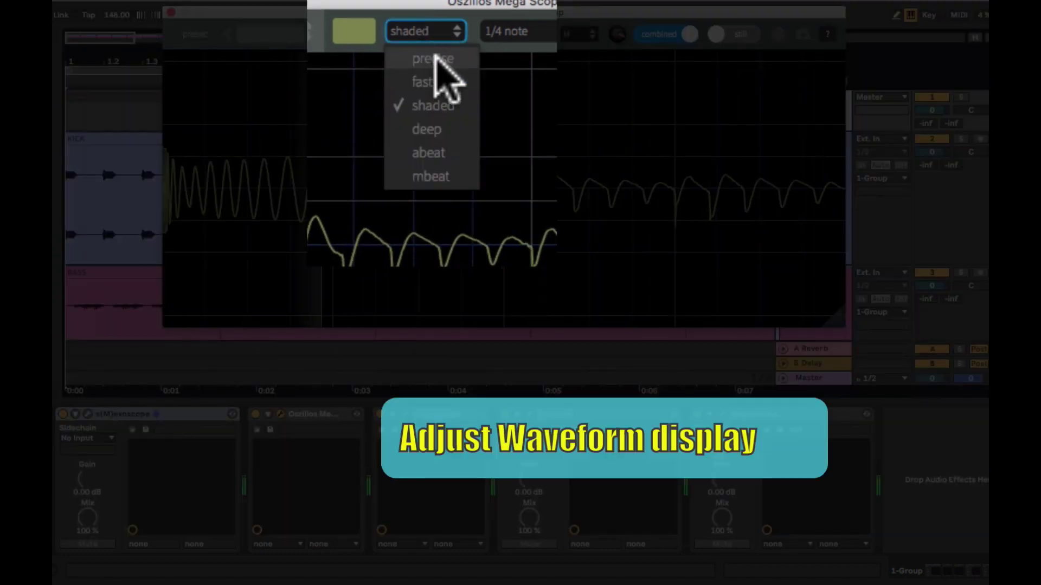
left_click(432, 58)
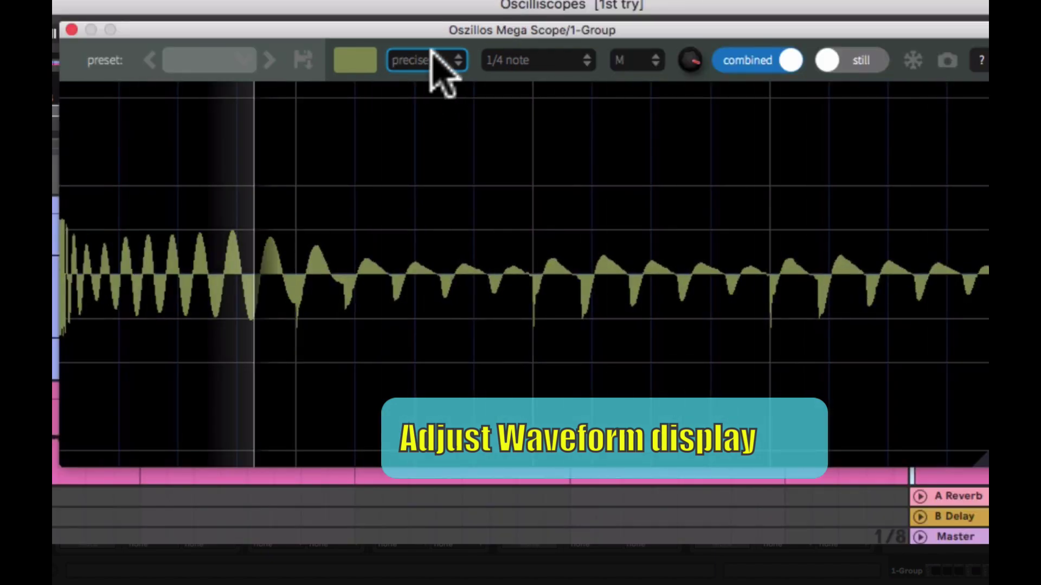
left_click(431, 59)
left_click(428, 106)
left_click(433, 61)
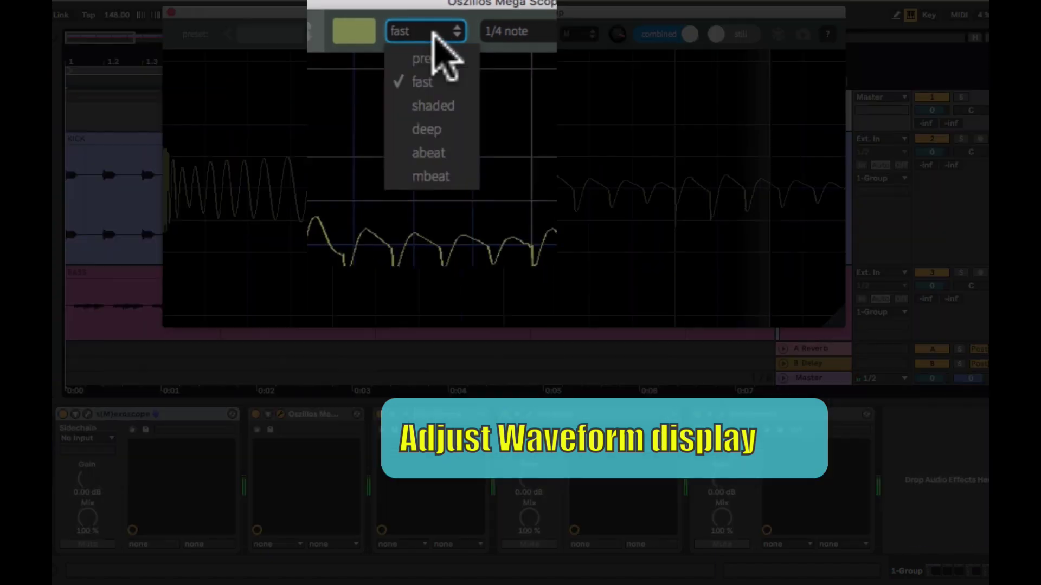
left_click(433, 106)
left_click(427, 38)
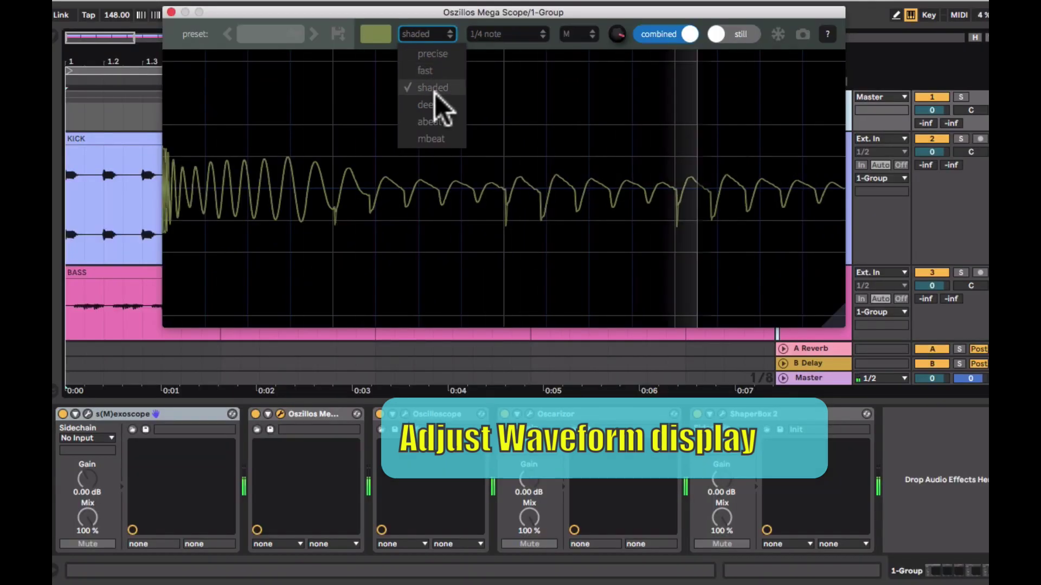
left_click(434, 90)
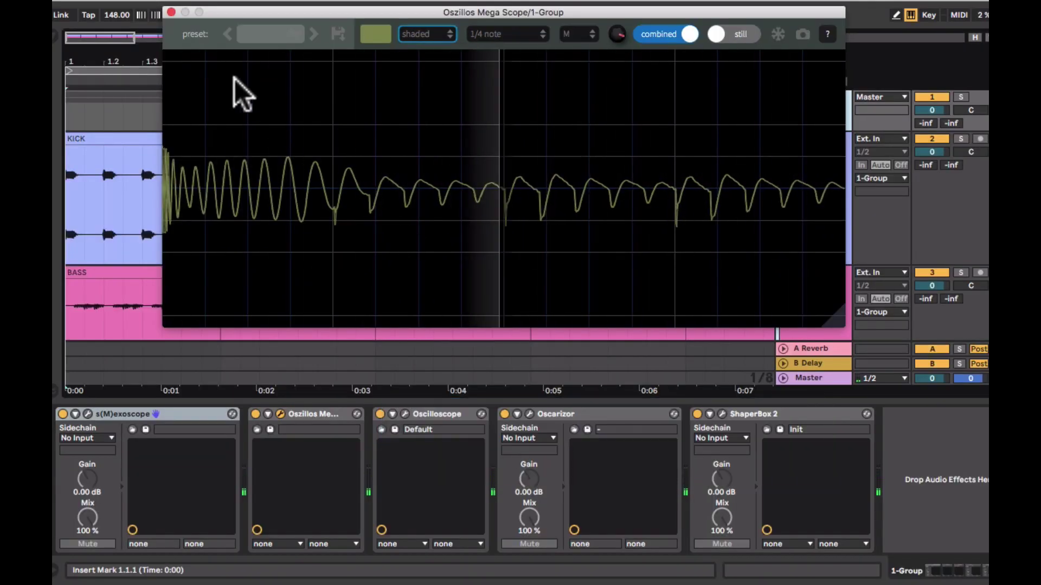
Step: Close and bypass the group's Mega Scope, then paste a Mega Scope onto the KICK track
left_click(171, 12)
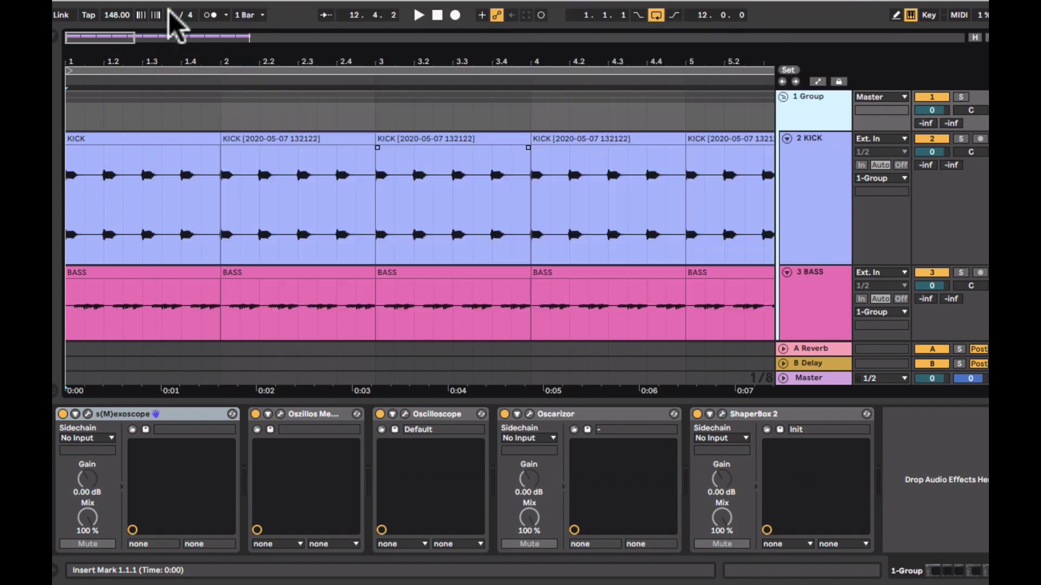
left_click(255, 415)
left_click(809, 154)
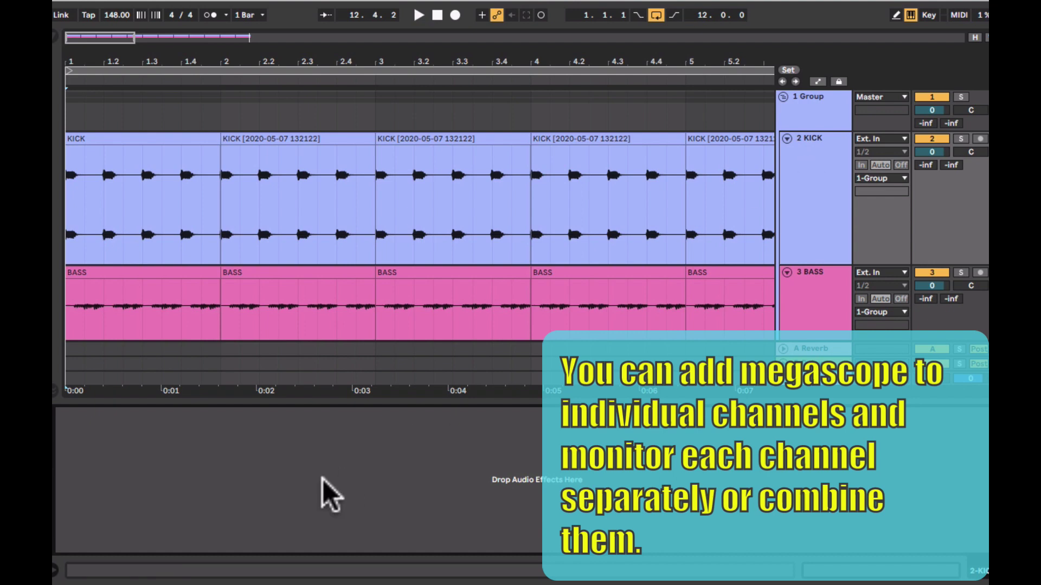
key("ctrl+v")
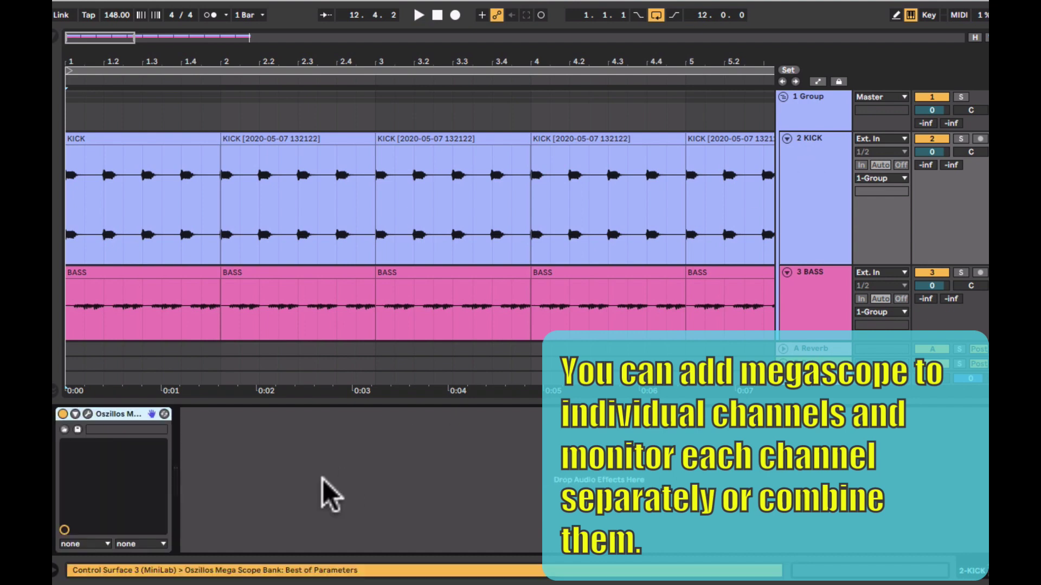
Step: Check the KICK Mega Scope during playback with a 1/4 note length, then close it
left_click(87, 414)
key("space")
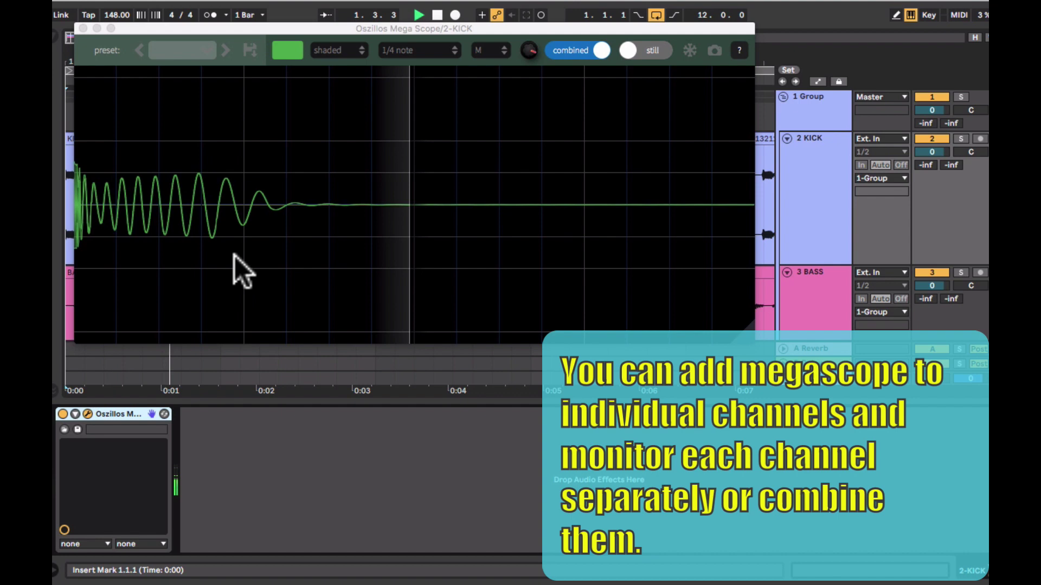
left_click_drag(383, 27, 471, 53)
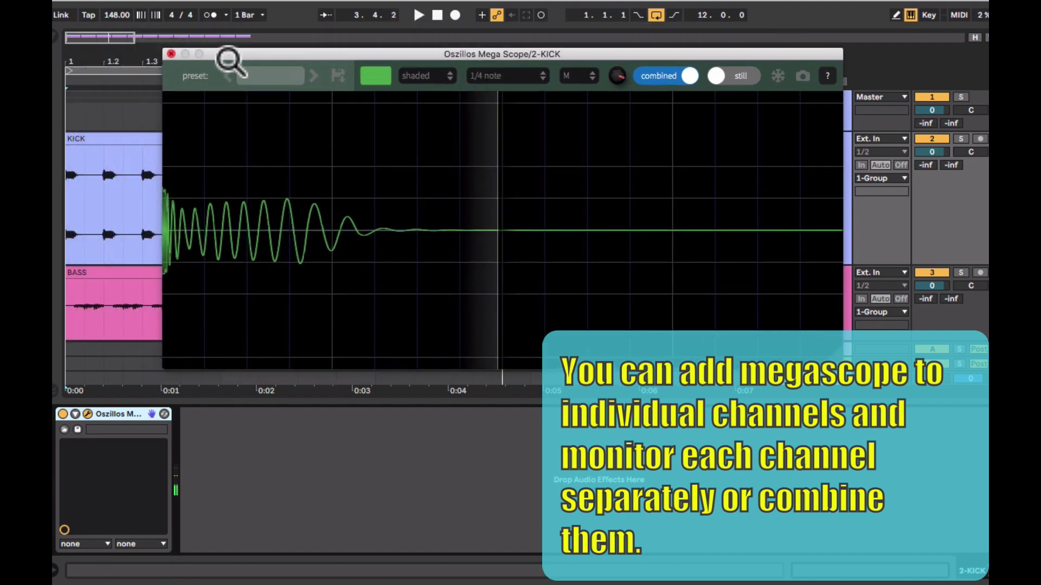
left_click(487, 76)
left_click(494, 146)
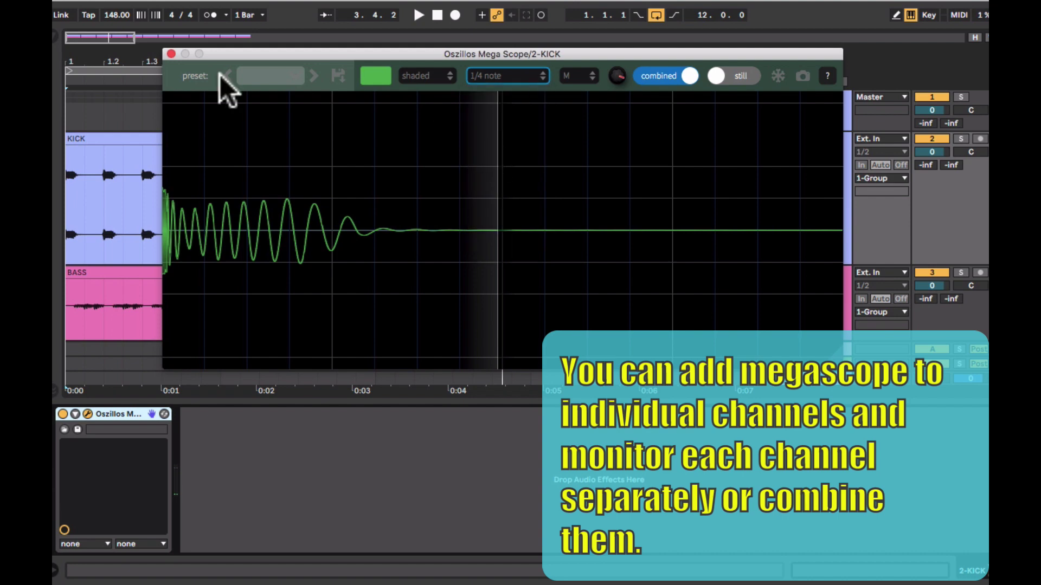
left_click(171, 54)
left_click(786, 273)
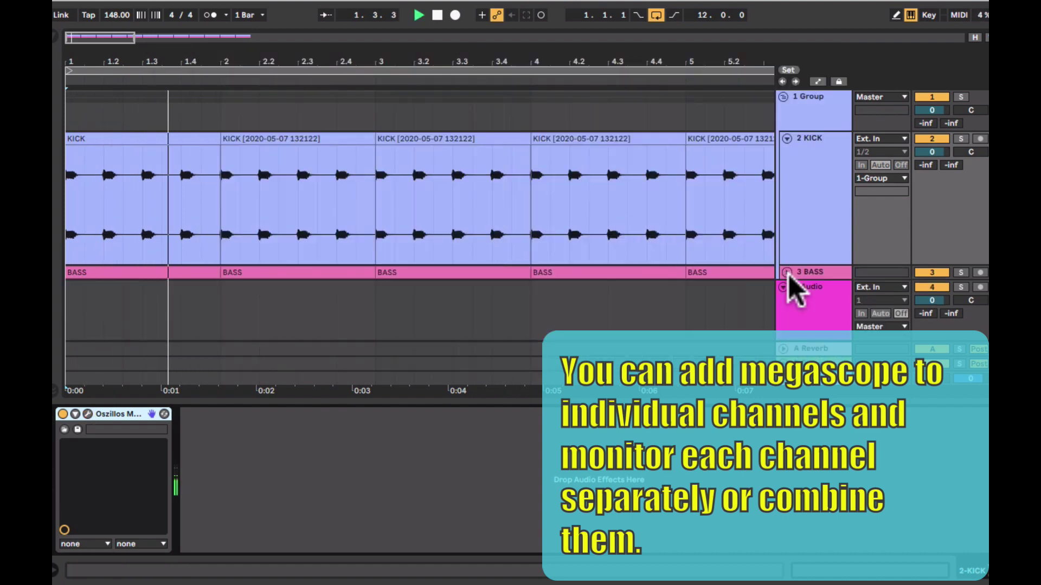
Step: Paste an Oszillos Mega Scope into the BASS track's device chain and open it
left_click(787, 273)
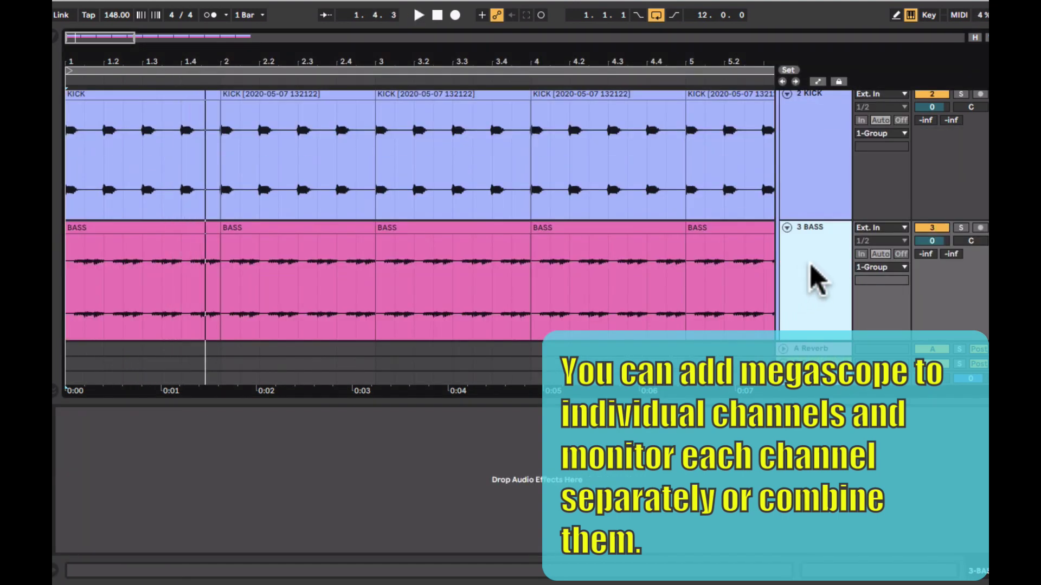
left_click(428, 456)
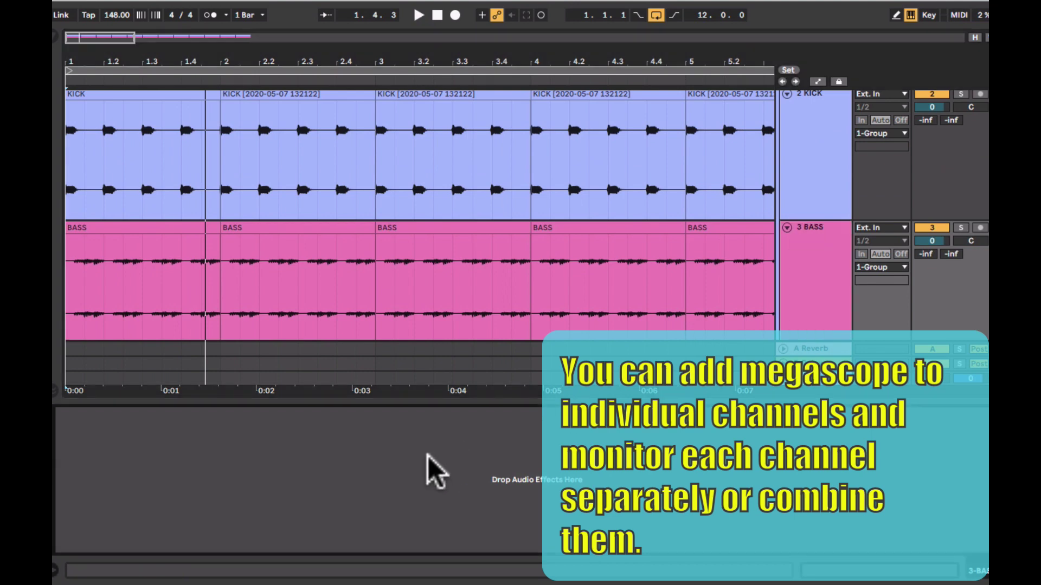
key("super+v")
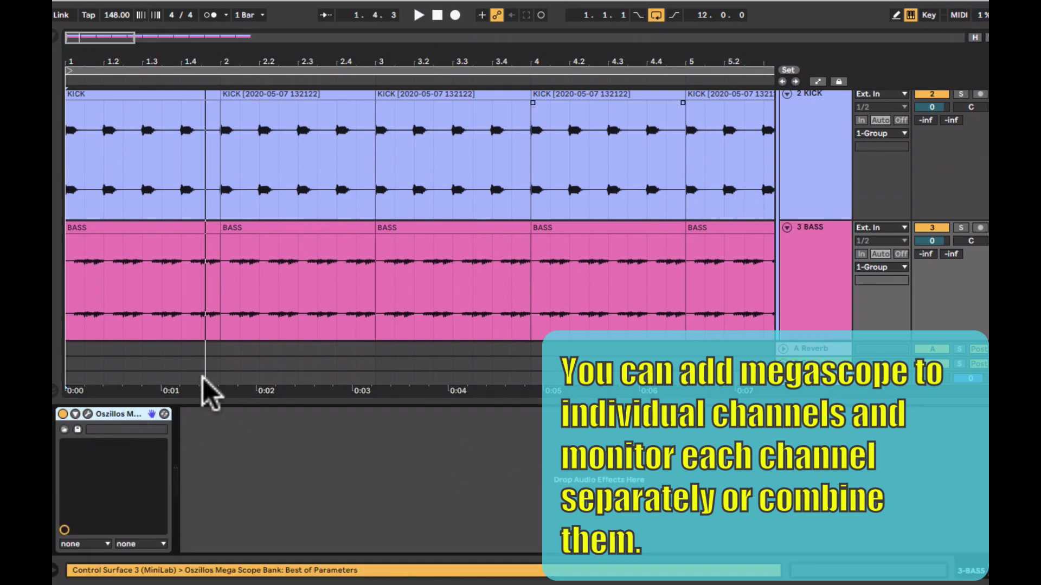
left_click(87, 414)
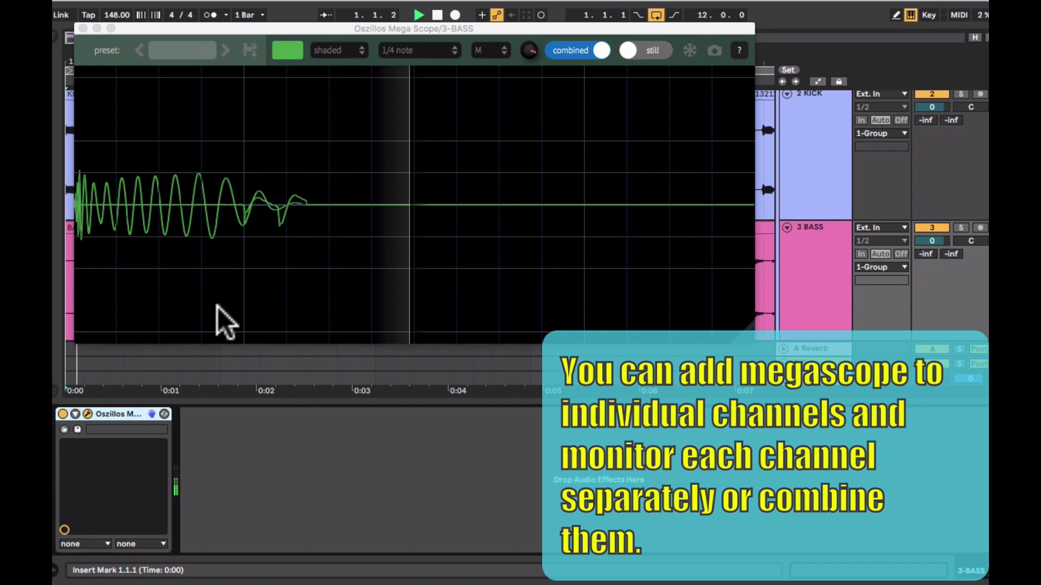
Step: Colour the BASS waveform magenta and switch the scope to separated lanes
left_click(288, 54)
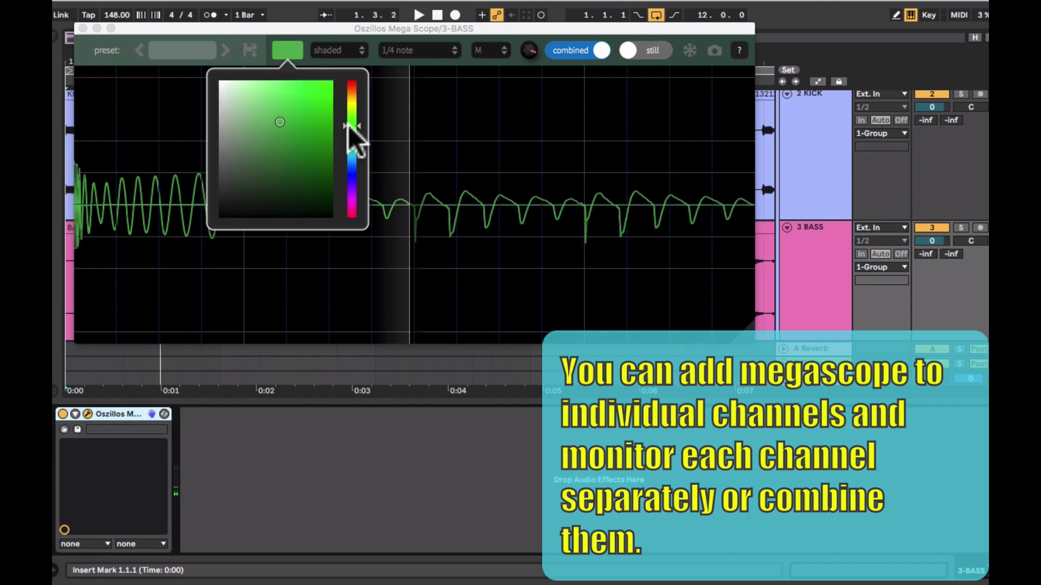
left_click(352, 161)
left_click(353, 202)
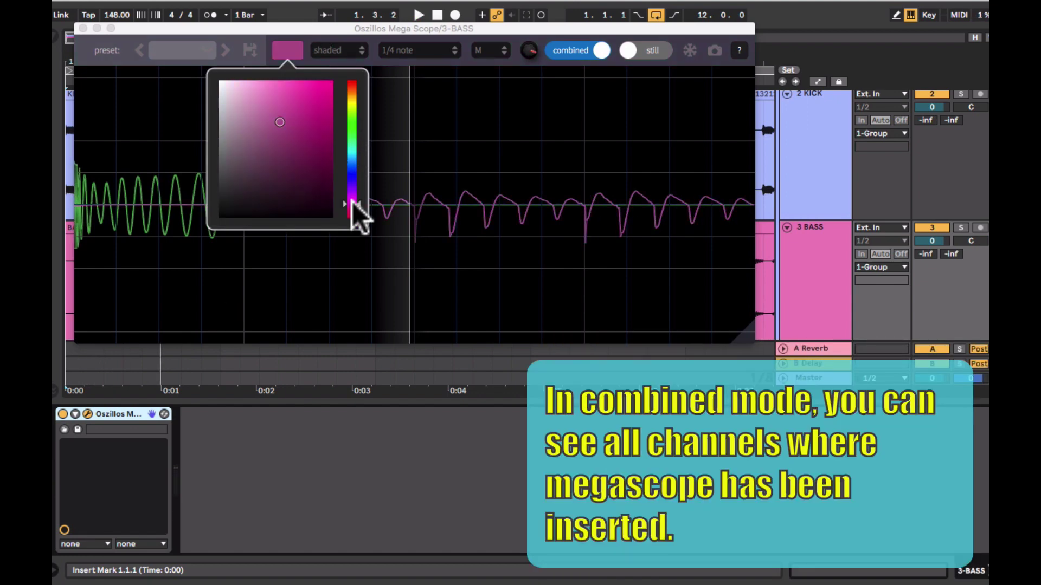
left_click(448, 171)
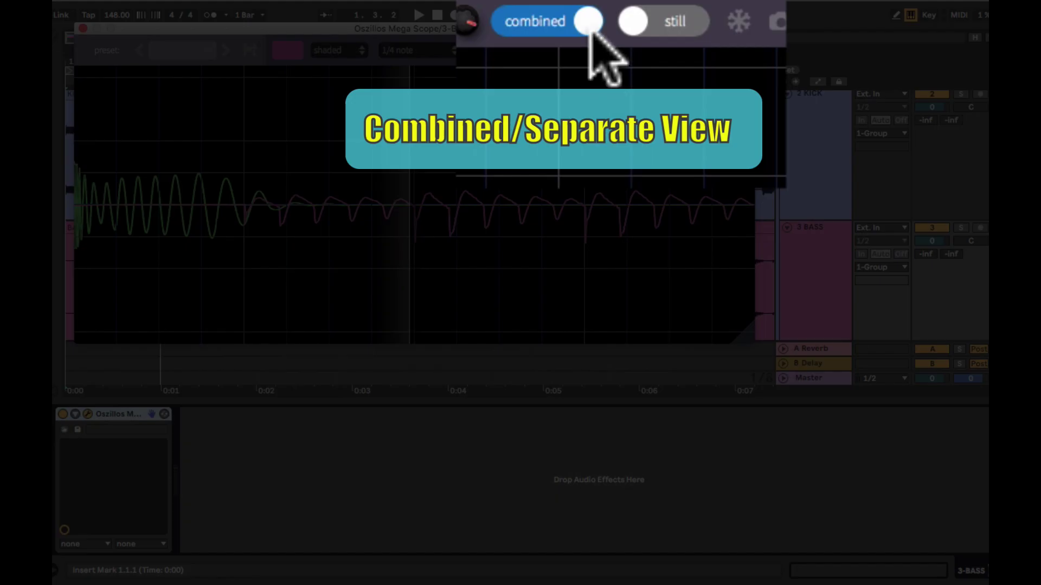
left_click(601, 50)
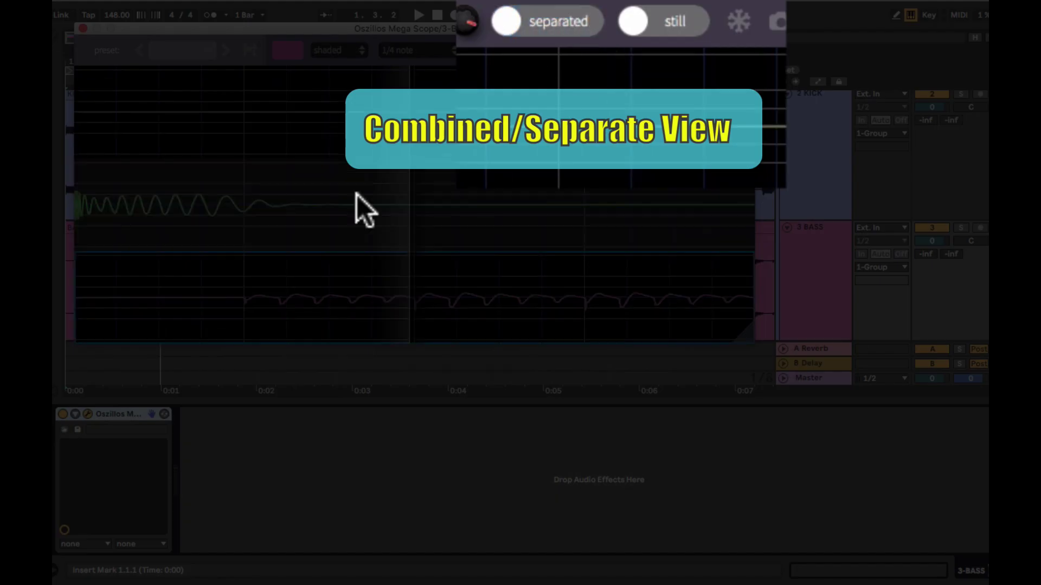
Step: During playback, set the Mega Scope to still display with kick and bass combined
key("space")
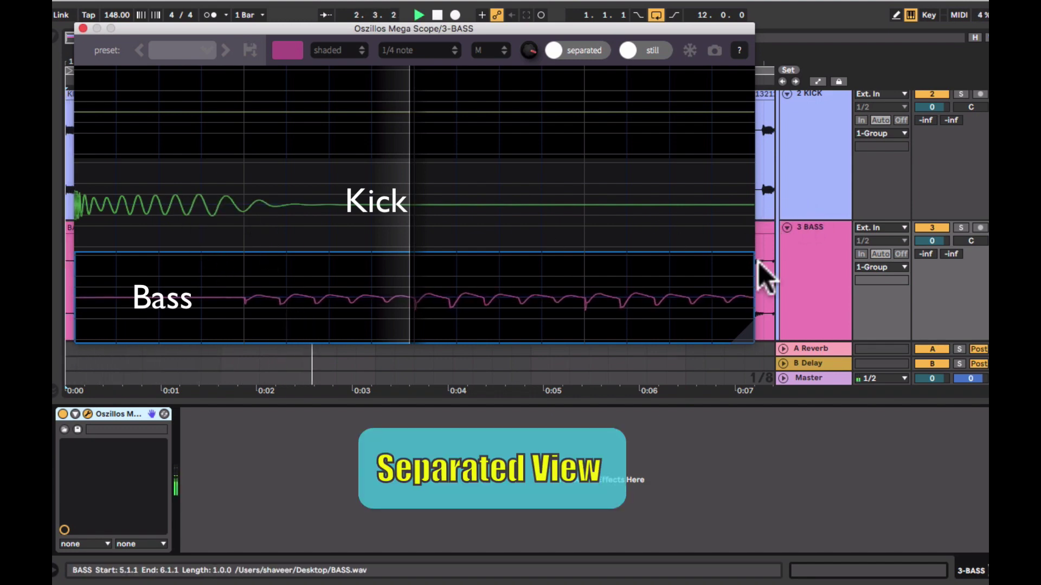
left_click(633, 50)
left_click(662, 50)
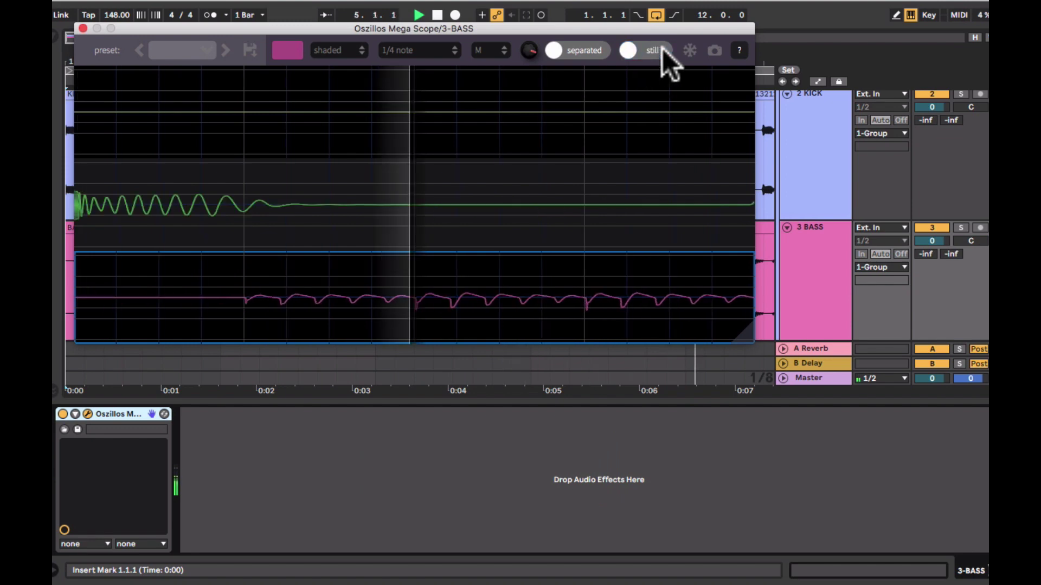
left_click(559, 44)
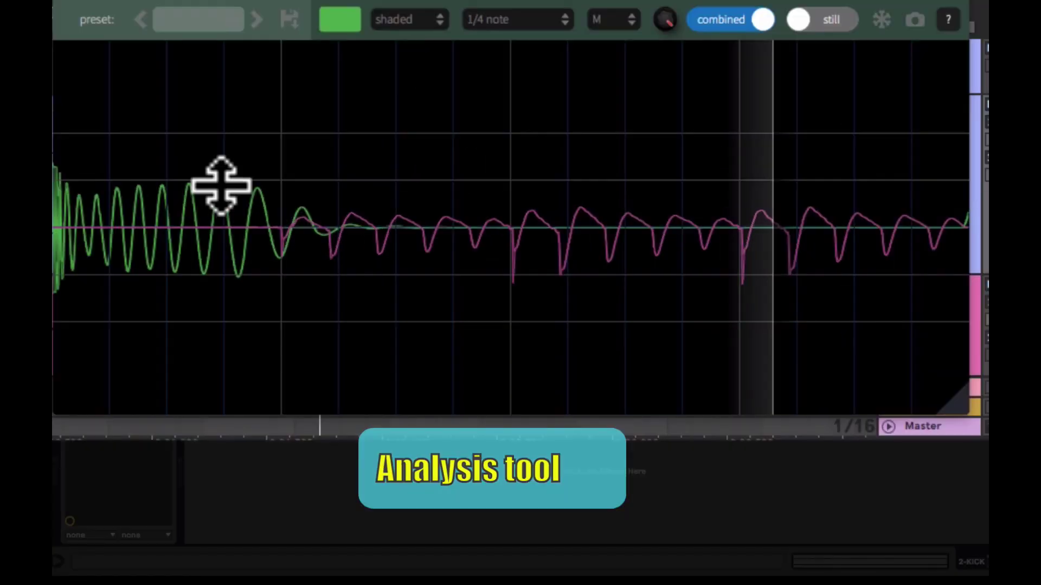
Step: Show the frequency and amplitude read-out for a point on the waveform
left_click(290, 191)
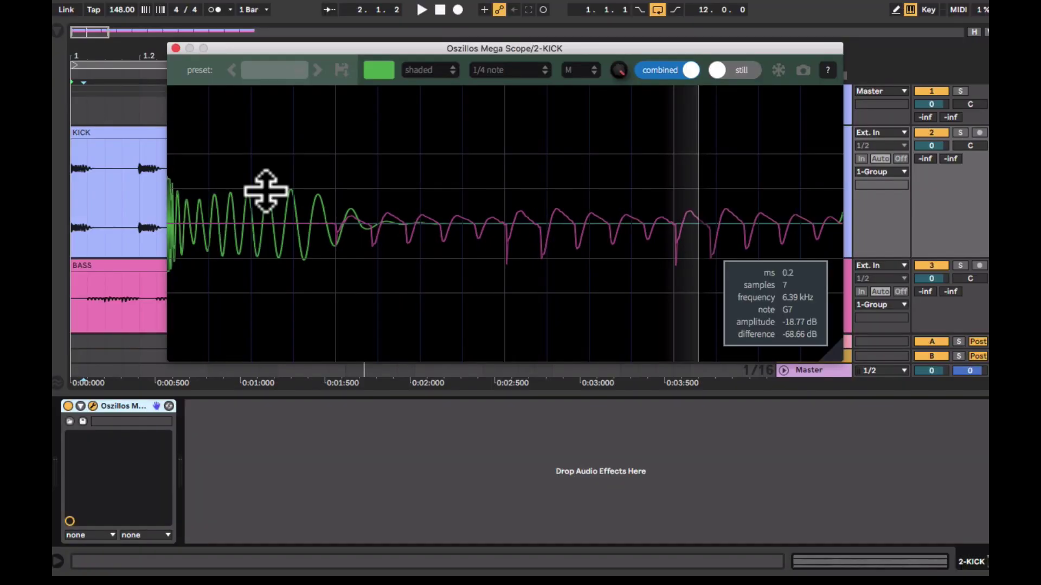
left_click(349, 220)
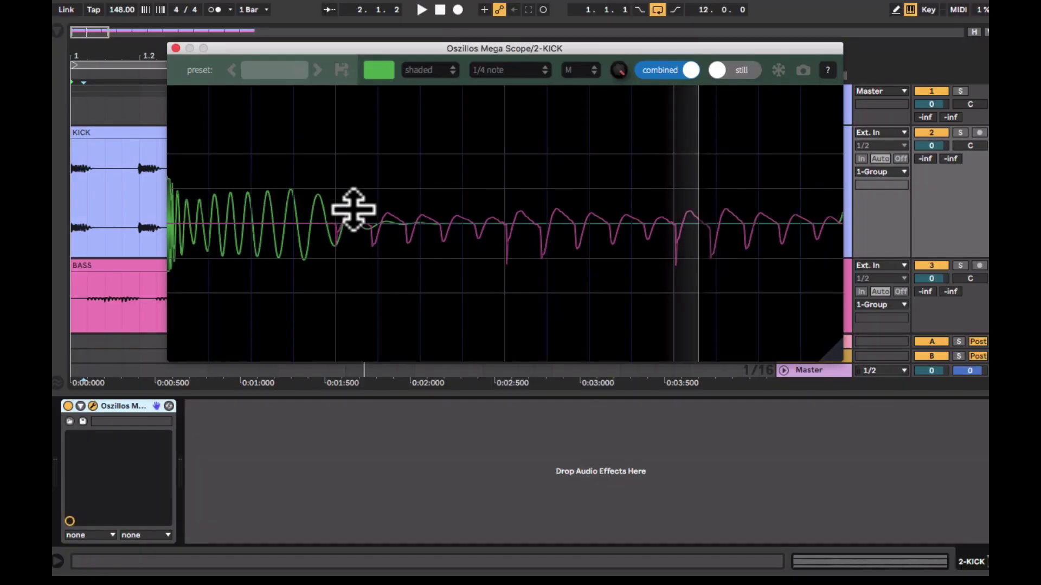
left_click(353, 210)
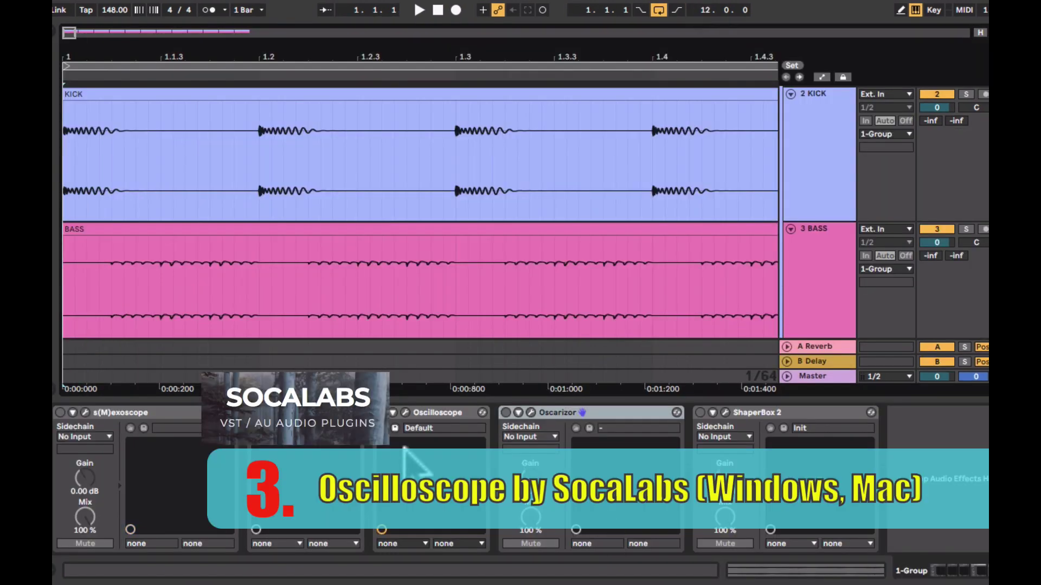
Step: Open the group's SocaLabs Oscilloscope and set Samp/px to 48 and Zoom to 1.8
left_click(405, 413)
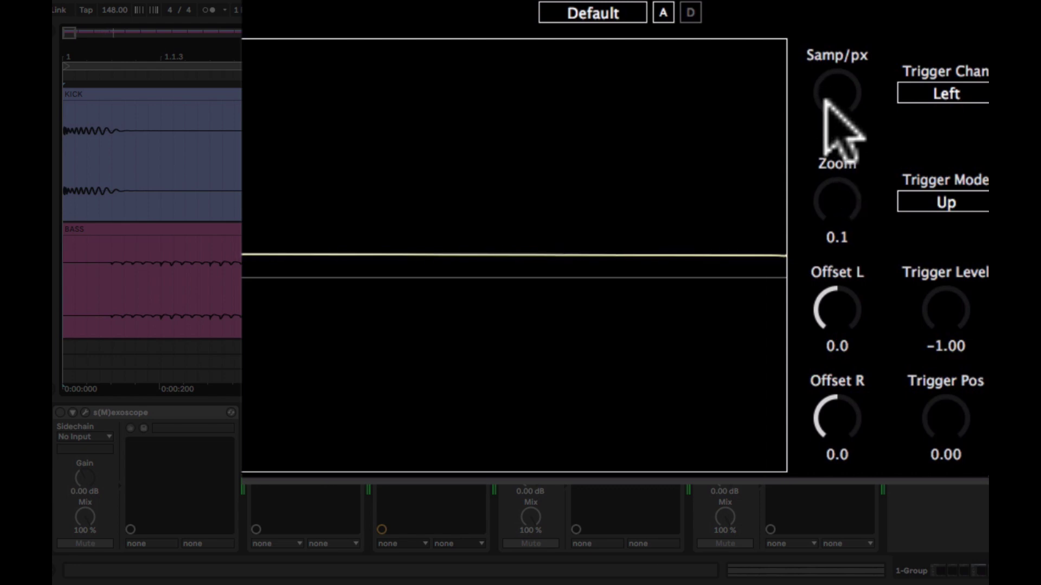
left_click_drag(825, 102, 839, 1)
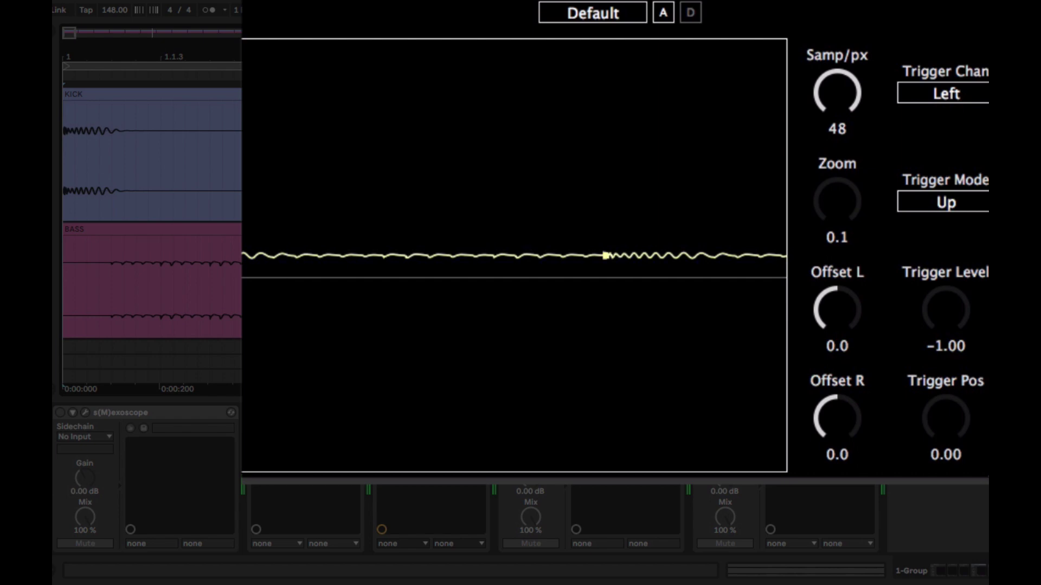
left_click_drag(841, 200, 845, 129)
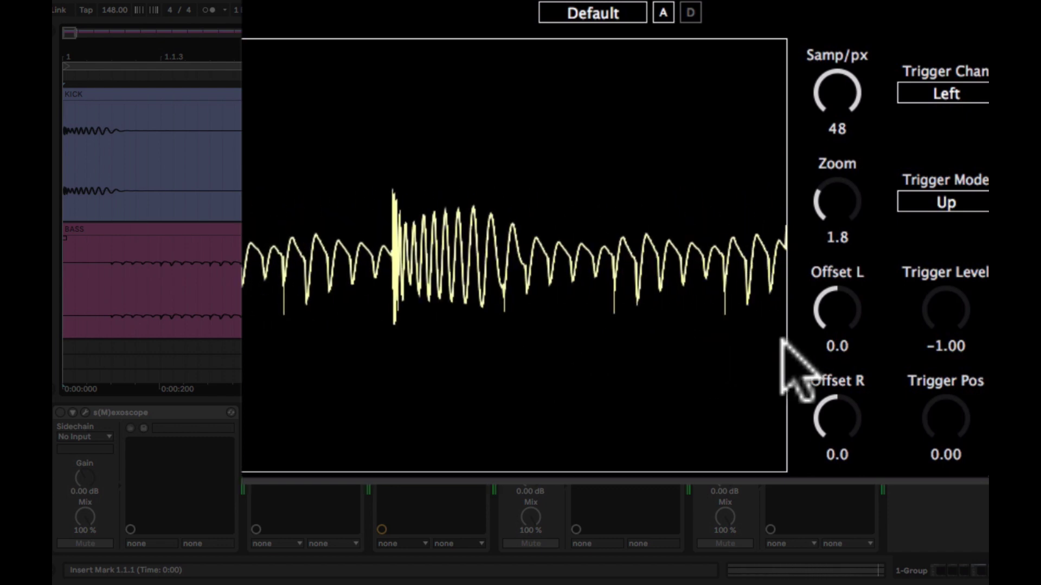
Step: Keep the Oscilloscope triggering Up on the Left channel, with trigger level 0.13 and trigger position 0.02
left_click(970, 205)
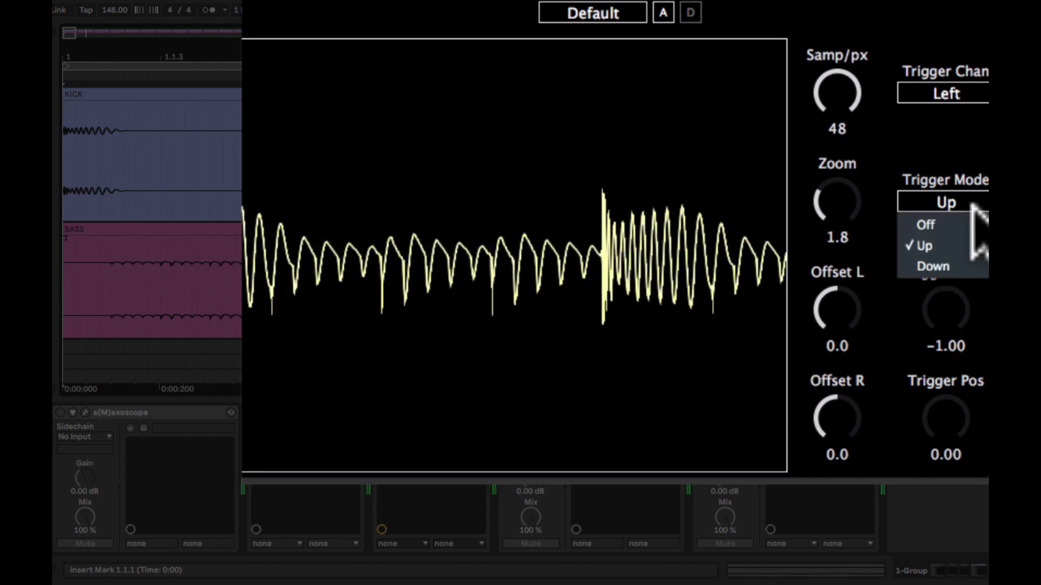
left_click(954, 246)
left_click(968, 93)
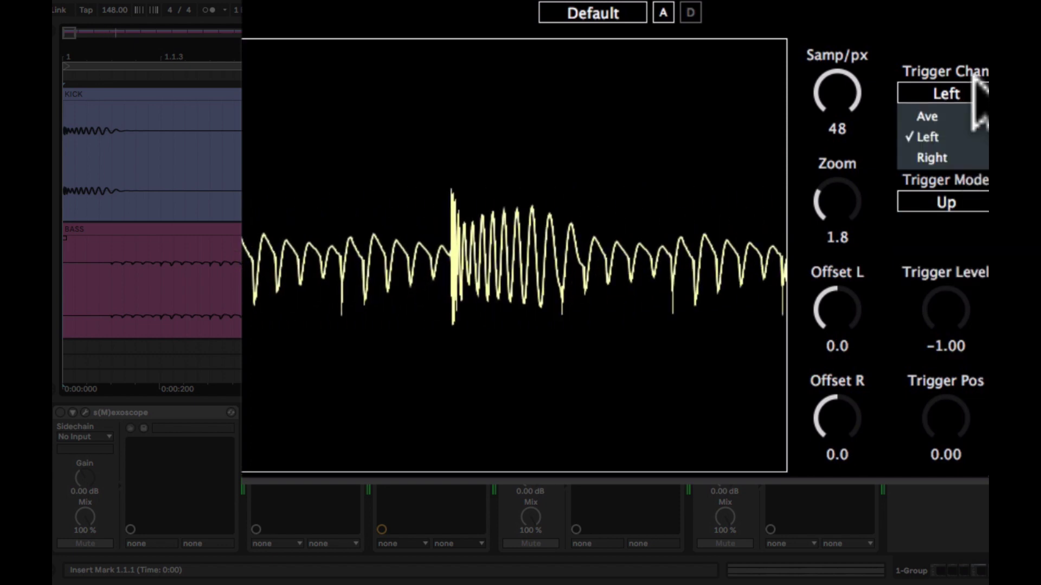
left_click(950, 33)
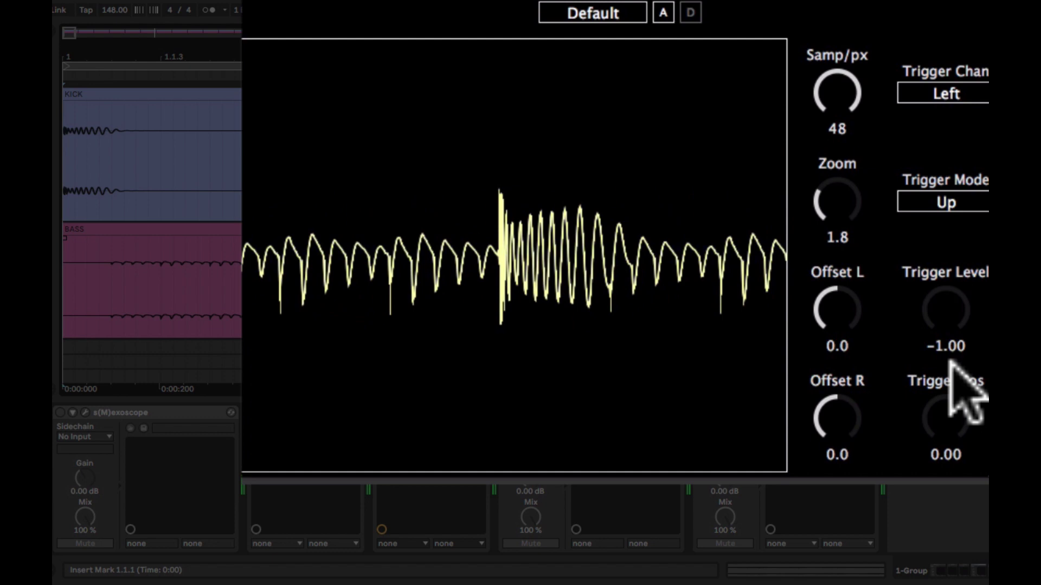
left_click_drag(932, 349, 957, 197)
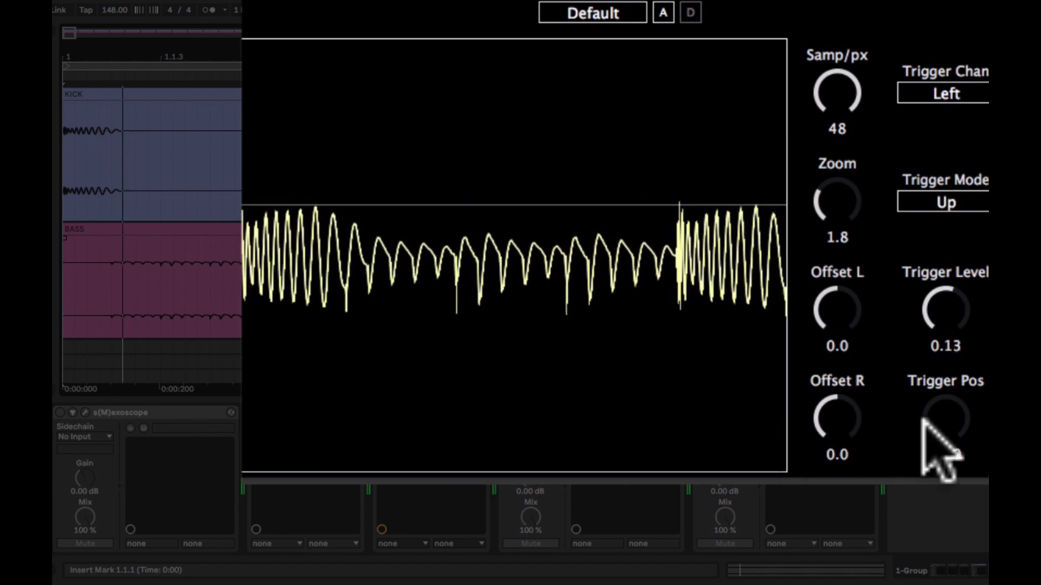
mouse_move(926, 413)
left_click_drag(926, 413, 940, 481)
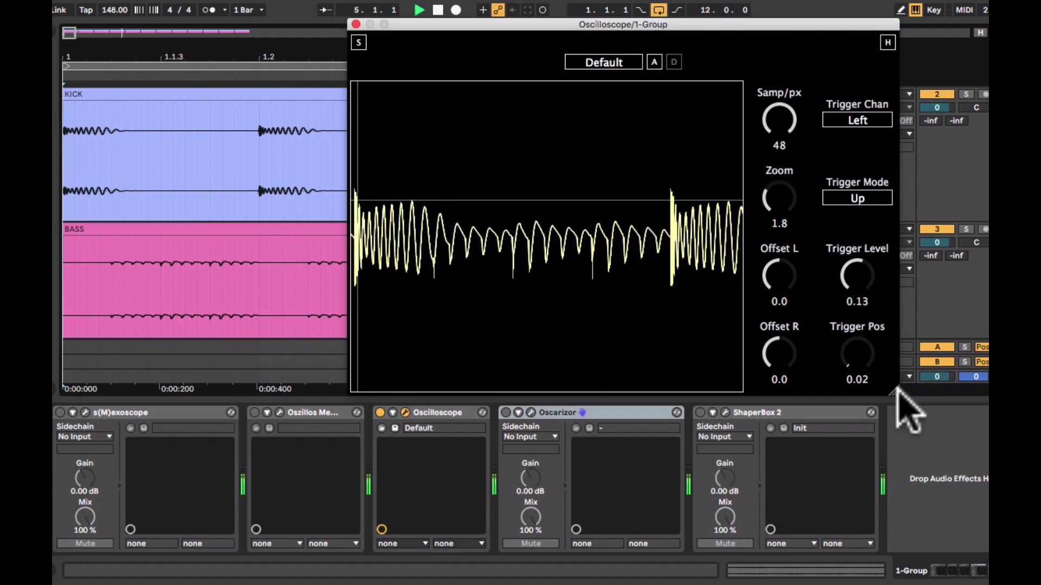
Step: Enlarge the Oscilloscope window, set Samp/px to 29 and Zoom to 2.6, and move the window down
left_click_drag(895, 388, 984, 490)
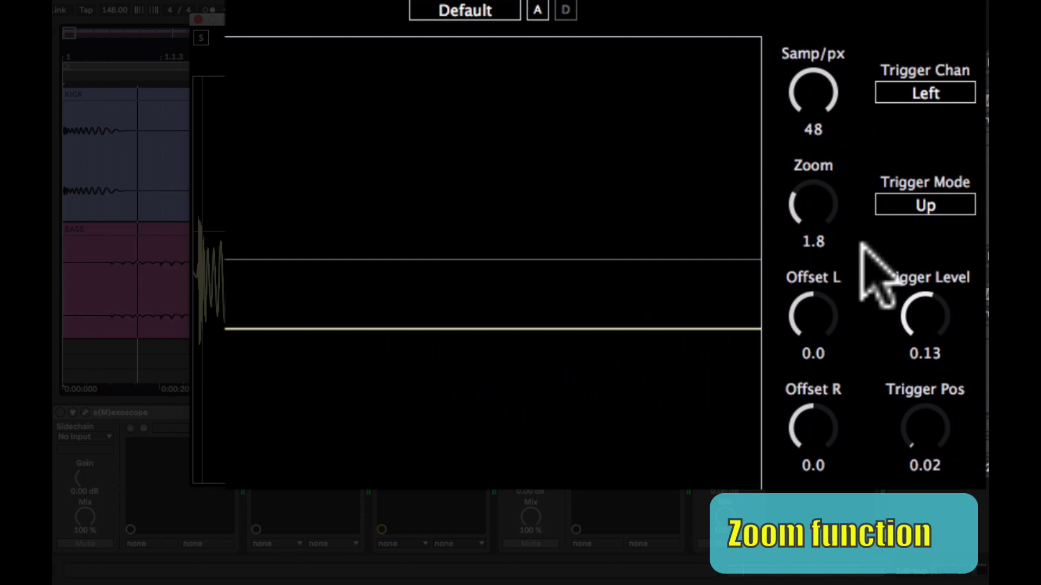
left_click_drag(807, 198, 818, 184)
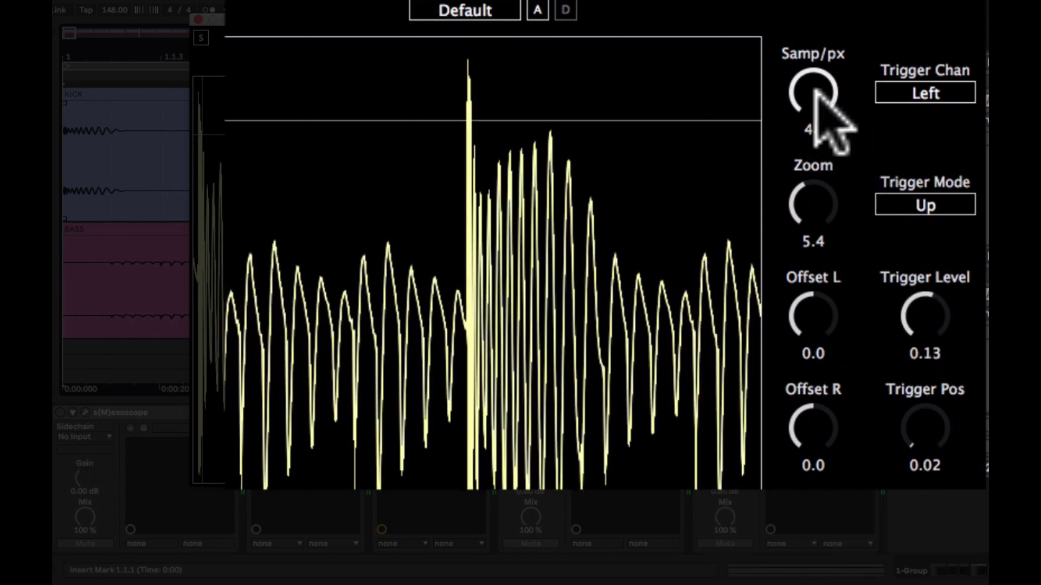
left_click_drag(818, 91, 817, 184)
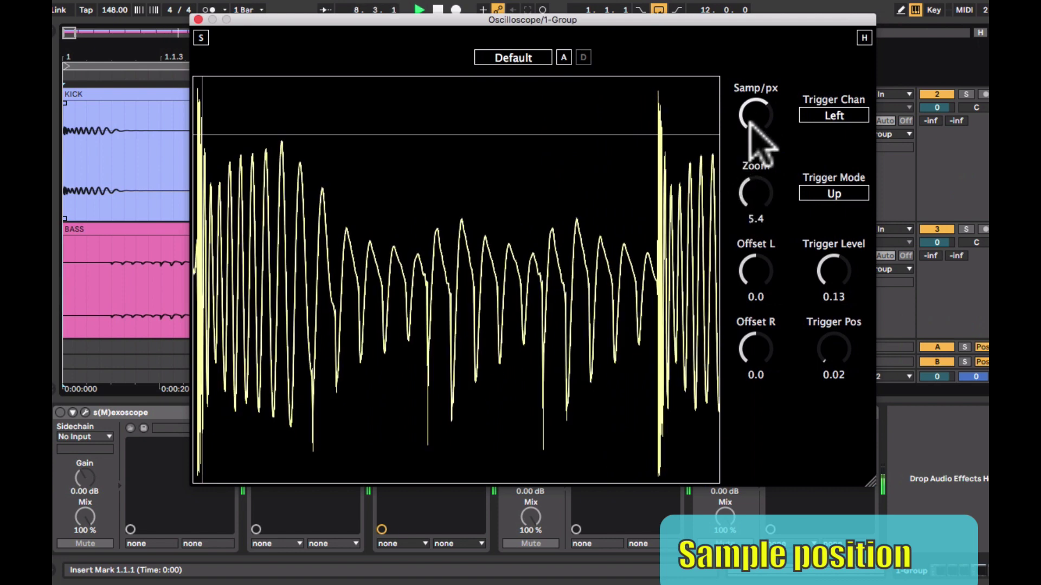
left_click_drag(750, 124, 751, 134)
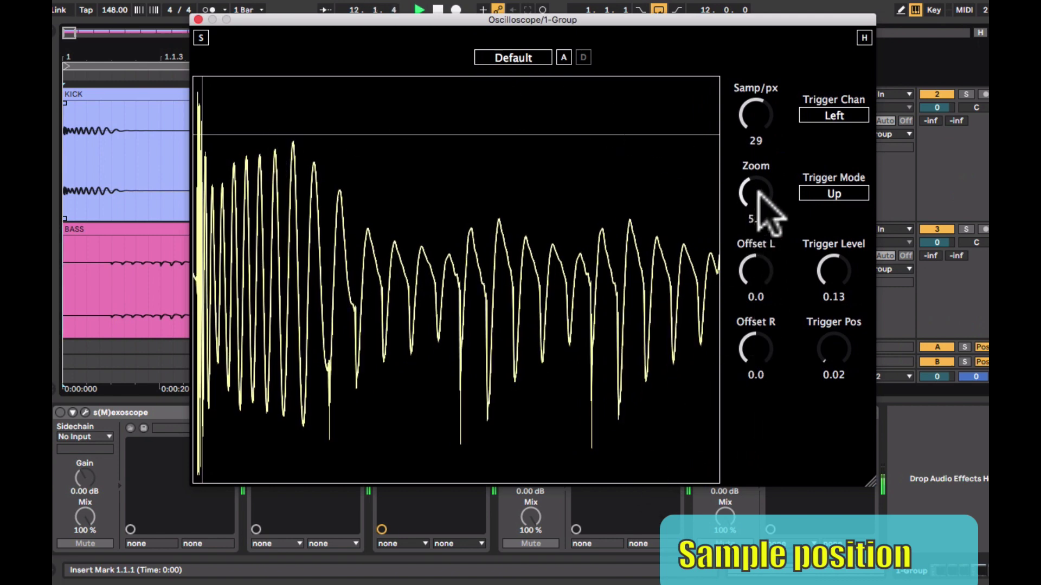
left_click_drag(759, 195, 758, 208)
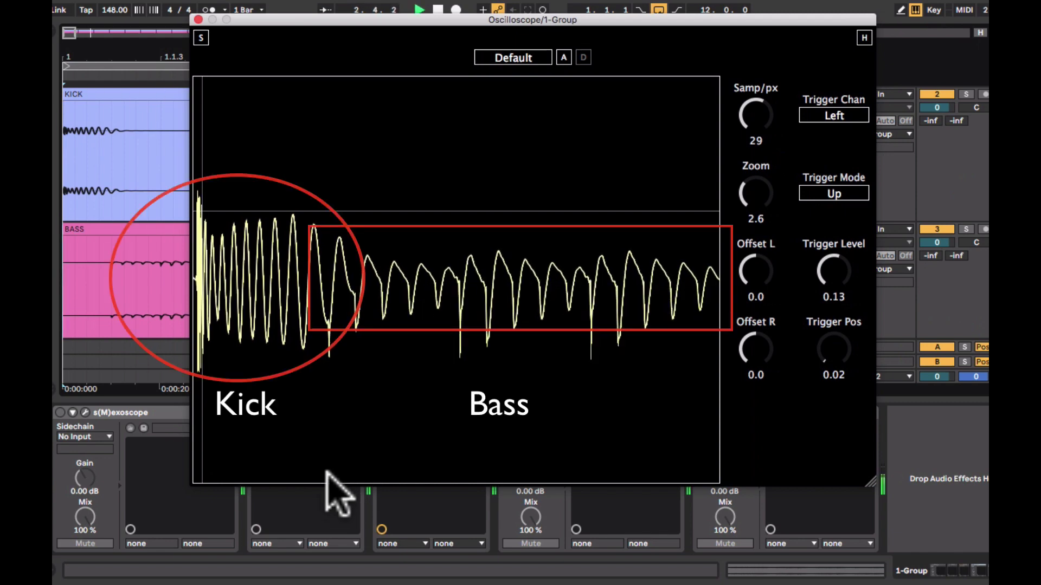
left_click_drag(436, 21, 436, 37)
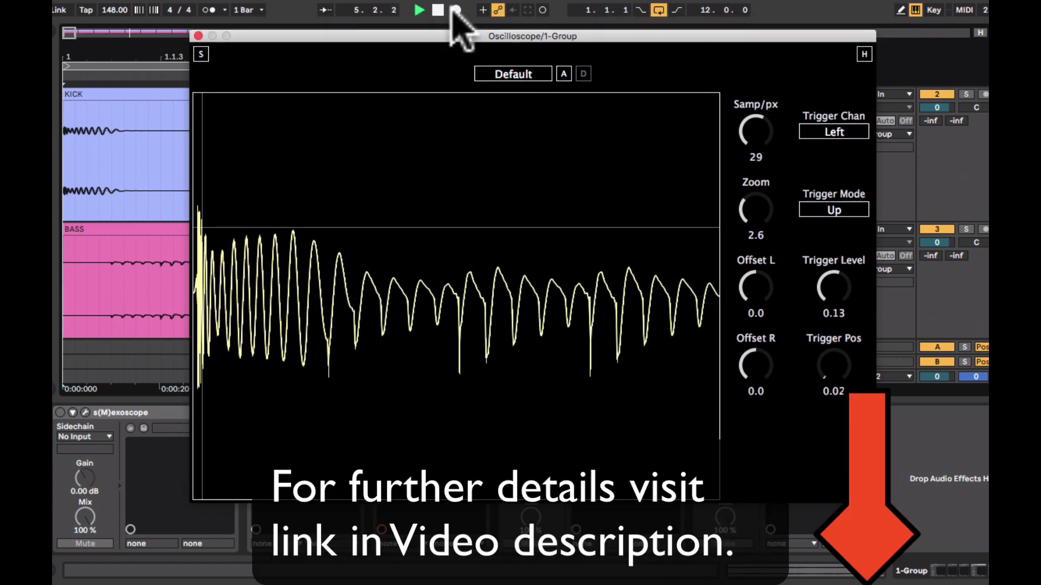
Step: Stop playback, open the Oscarizor window on 1-Group, and restart the loop
left_click(438, 10)
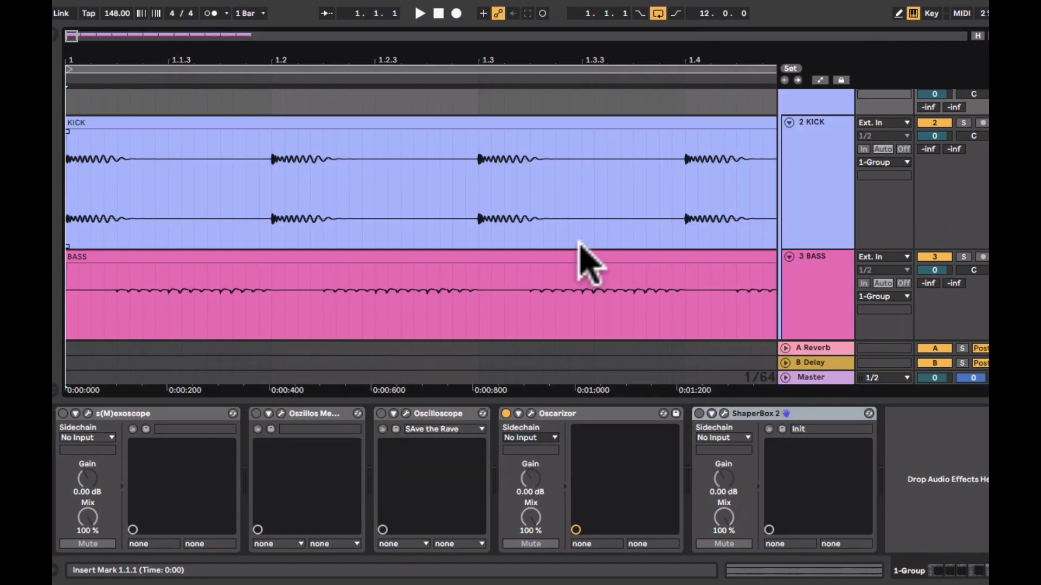
left_click(531, 414)
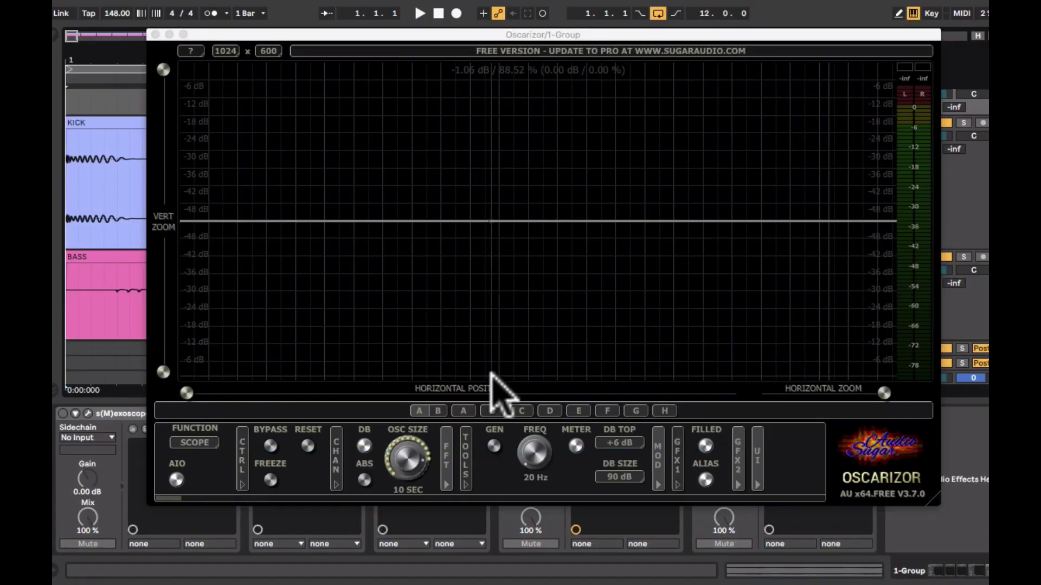
left_click(420, 13)
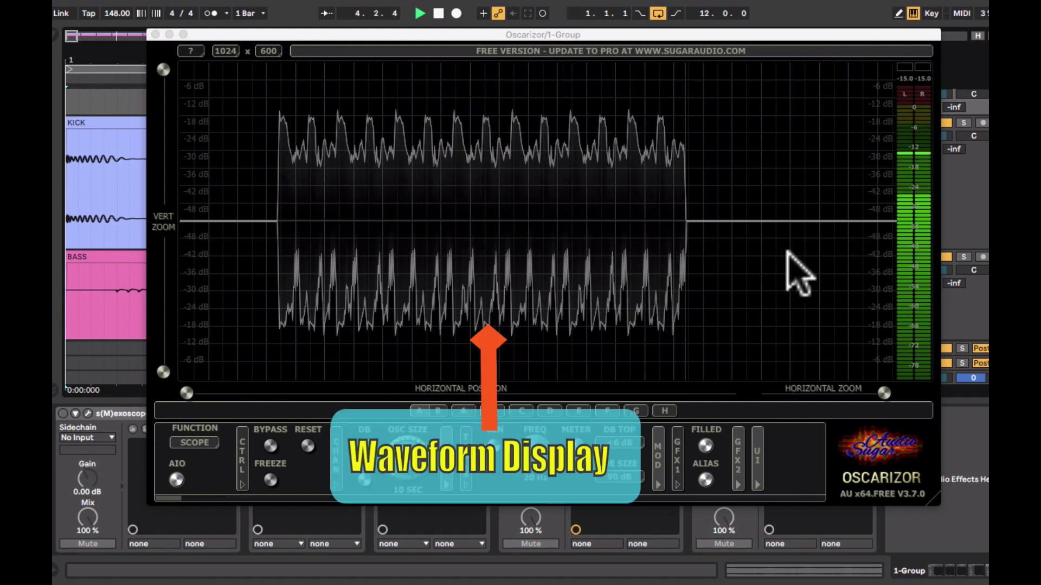
left_click(207, 440)
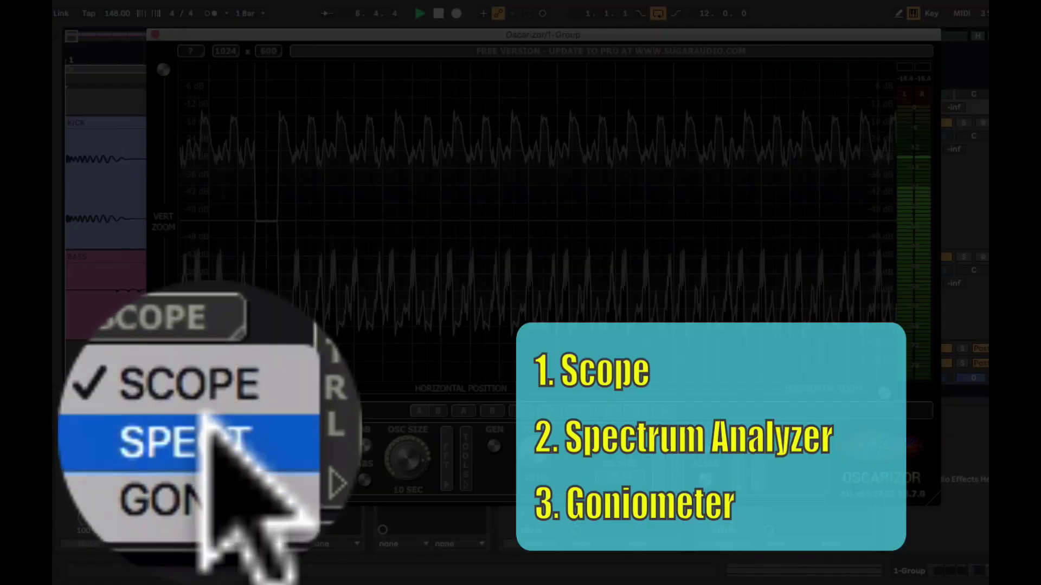
left_click(208, 467)
left_click(205, 443)
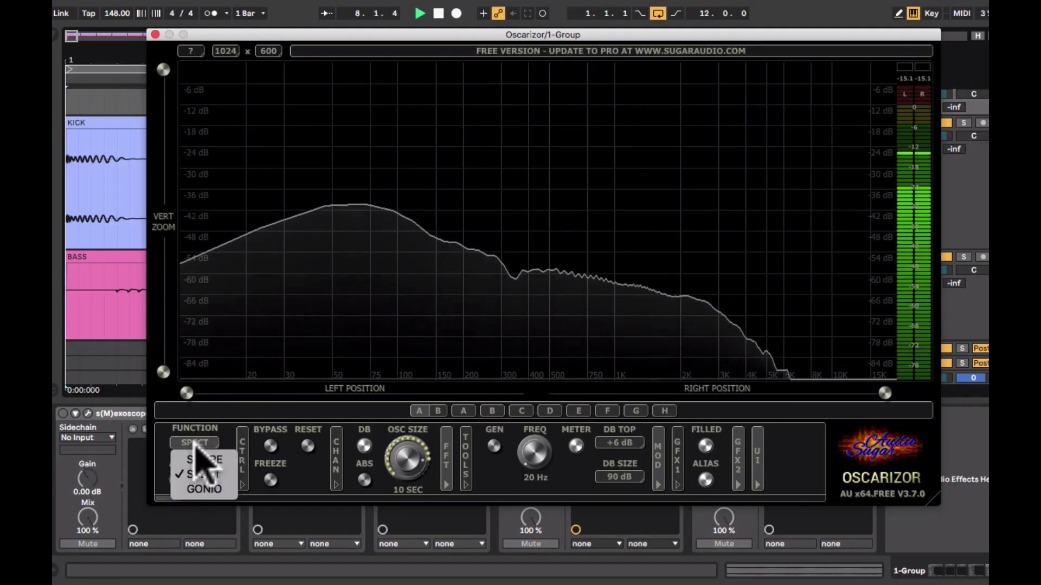
left_click(205, 489)
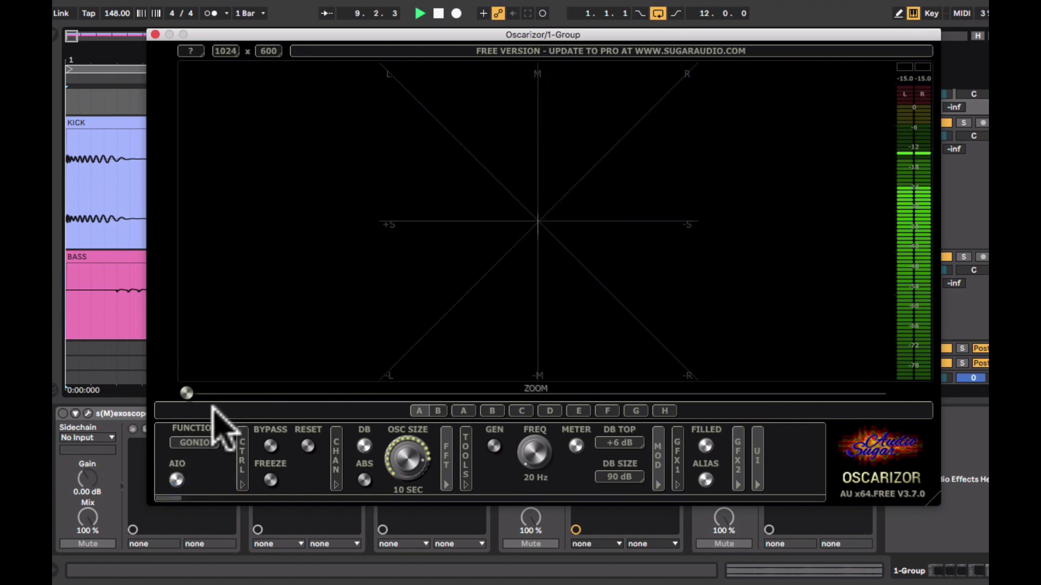
left_click(205, 444)
left_click(205, 459)
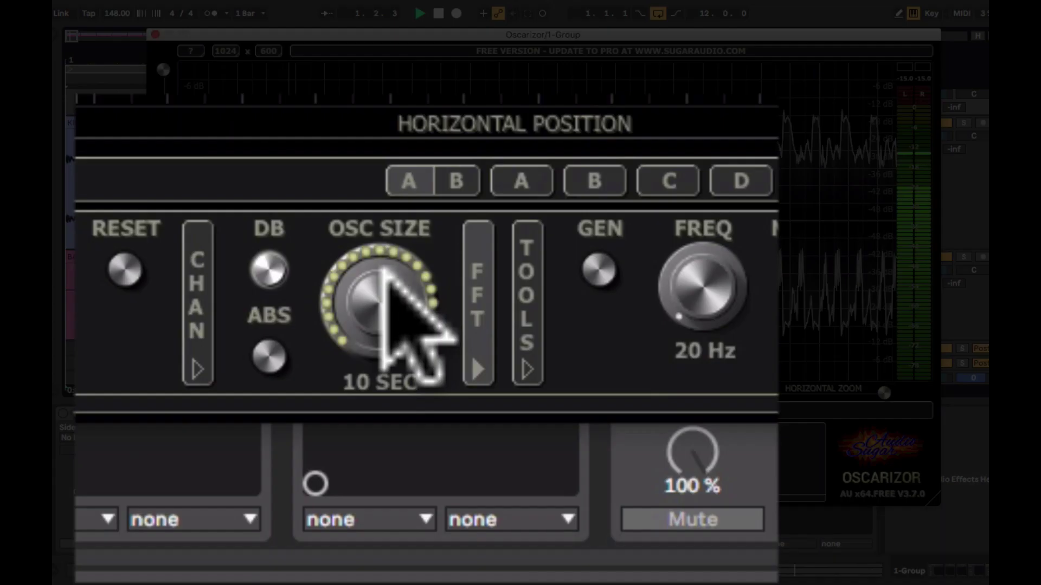
Step: Shorten Oscarizor's scope span to 1 second, adjust vertical zoom, and turn on DB scaling
left_click_drag(413, 453, 414, 495)
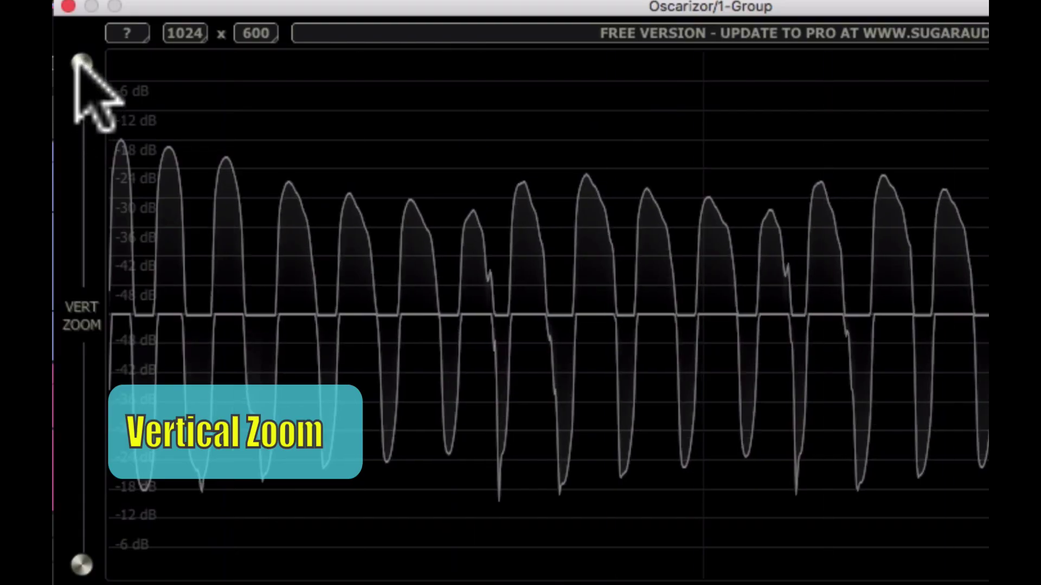
left_click_drag(74, 57, 74, 86)
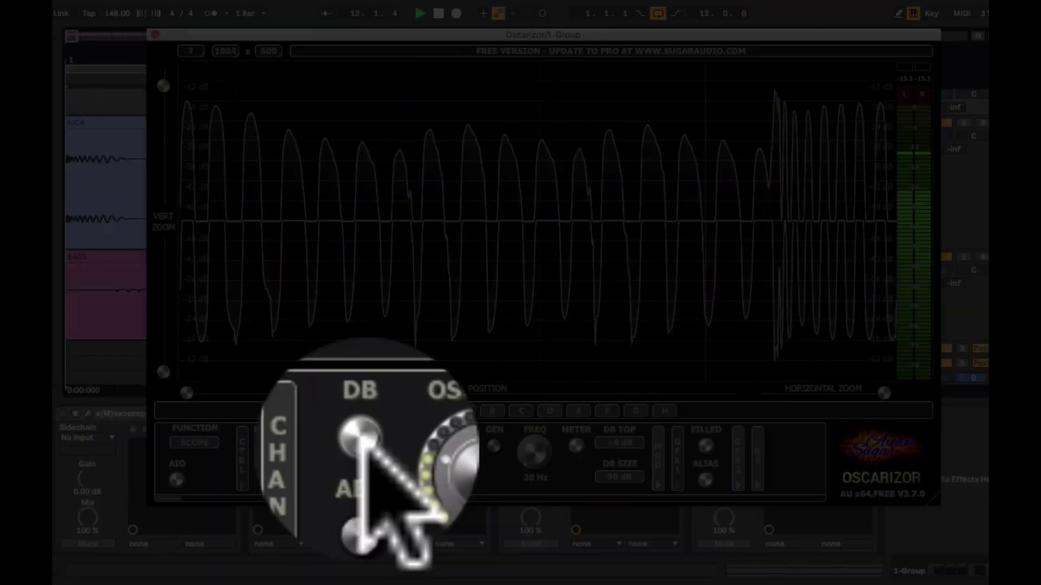
left_click(365, 445)
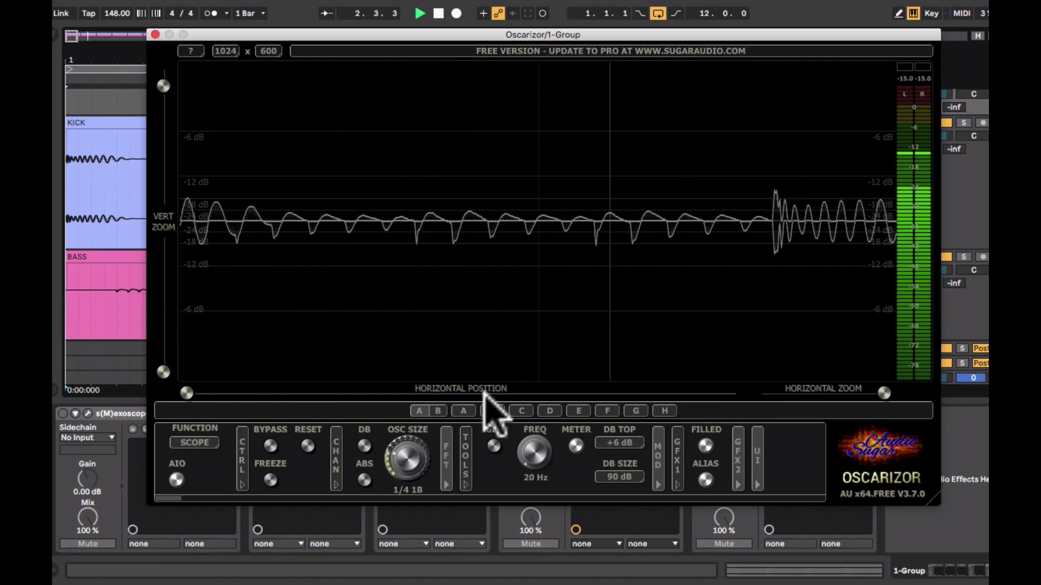
Step: Adjust Oscarizor's Horizontal Position, Vert Zoom and Horizontal Zoom to magnify the repeated kick-bass cycles
left_click_drag(188, 391, 276, 392)
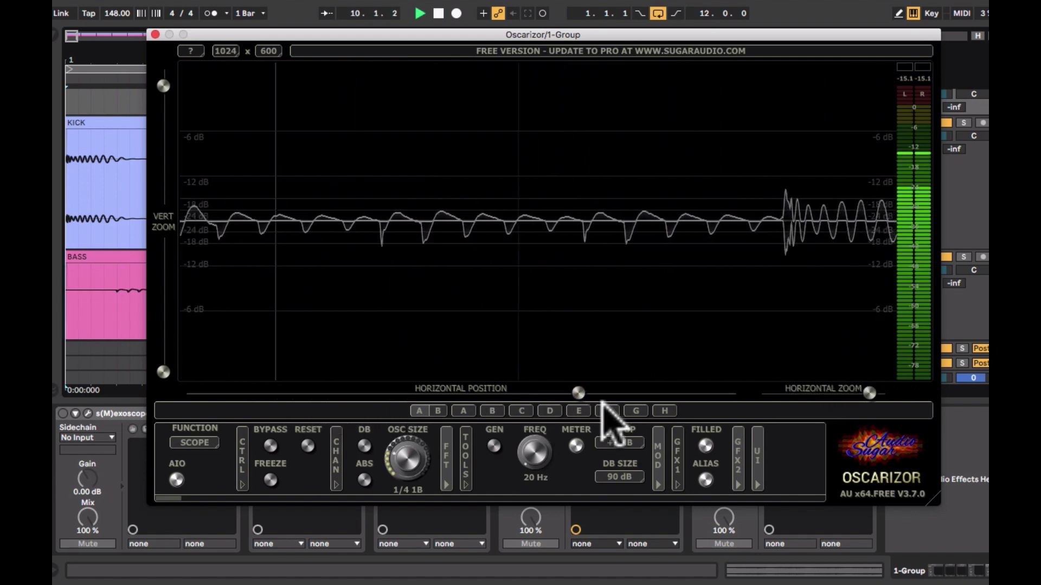
left_click_drag(603, 406, 810, 397)
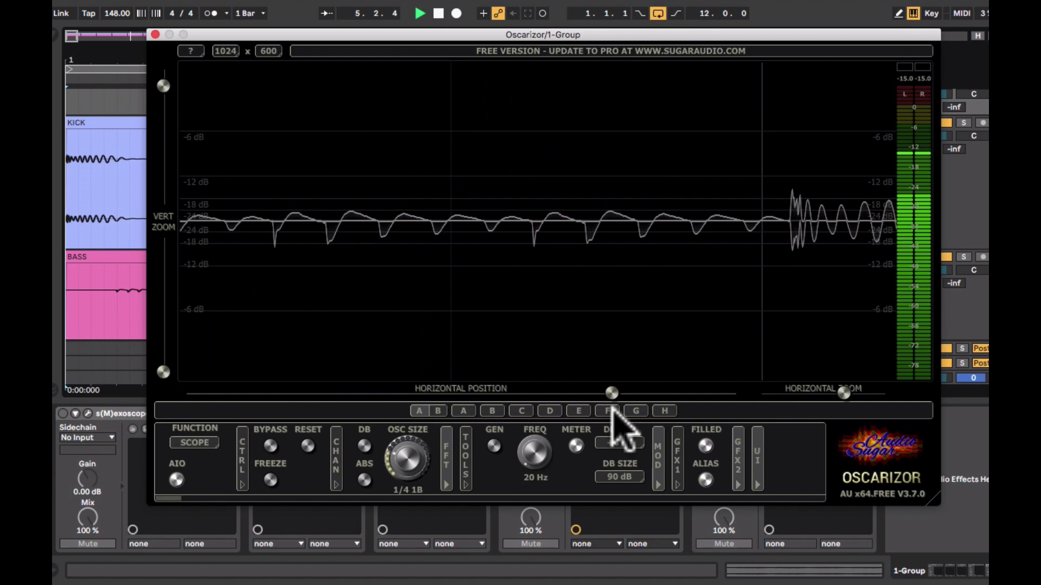
left_click_drag(163, 86, 163, 163)
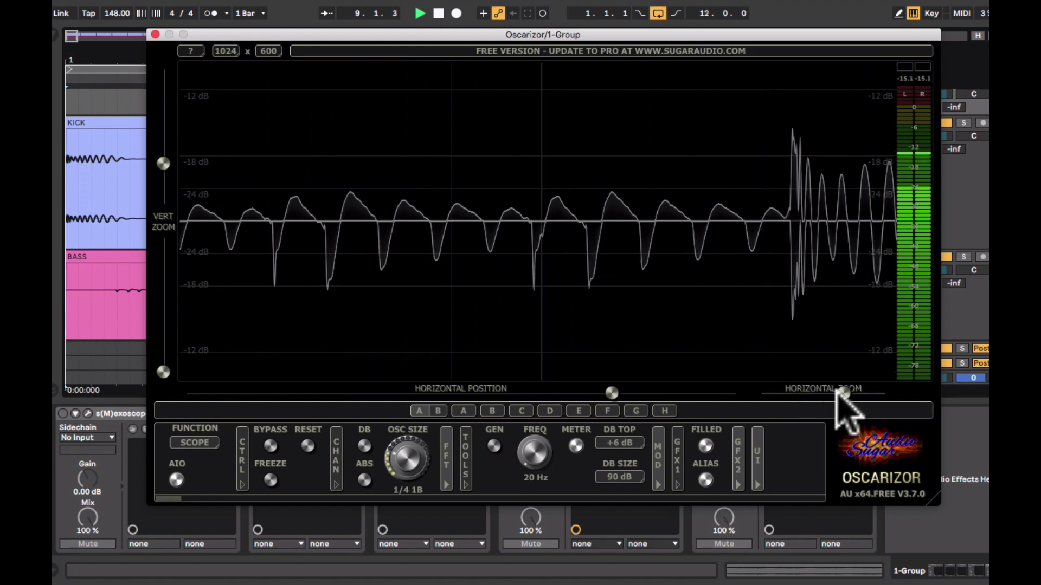
left_click_drag(835, 390, 821, 390)
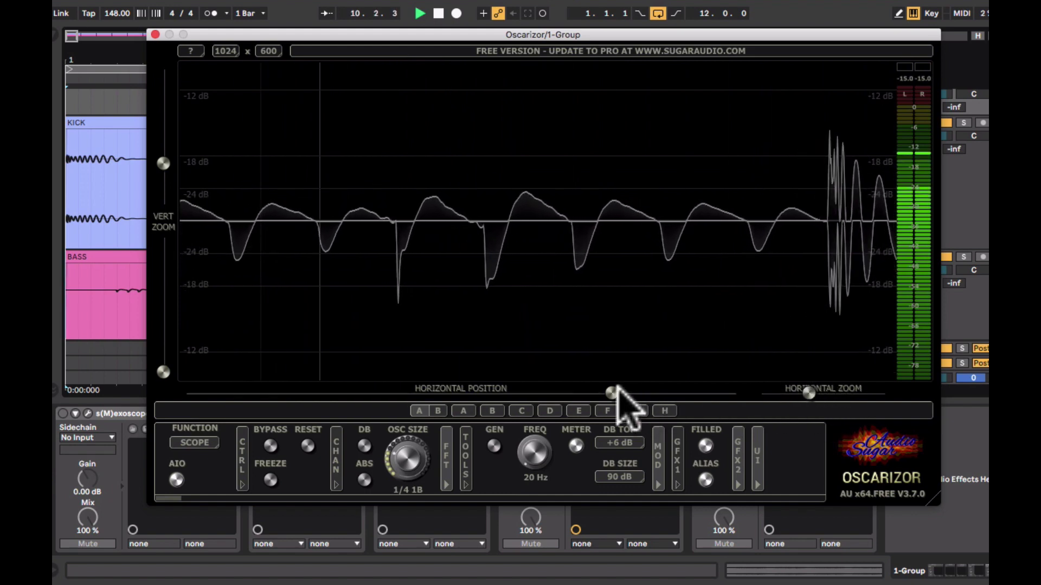
left_click_drag(624, 395, 747, 399)
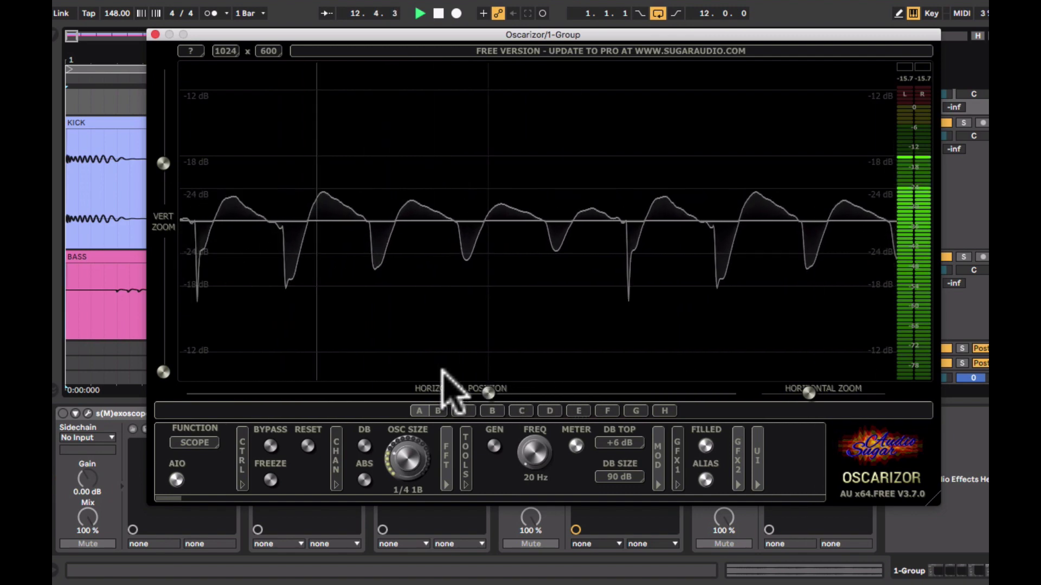
left_click_drag(441, 369, 341, 363)
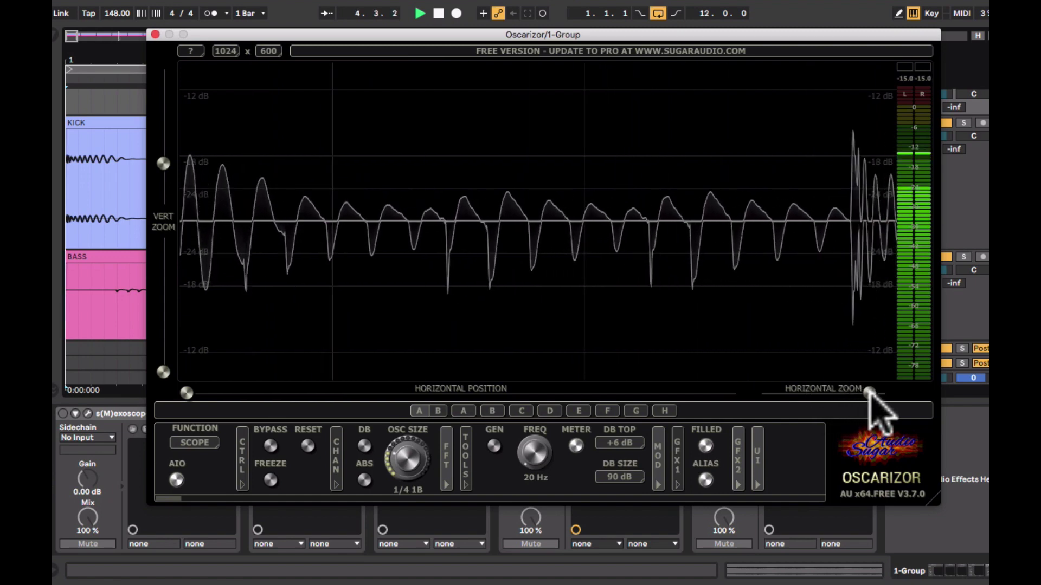
left_click_drag(196, 386, 774, 433)
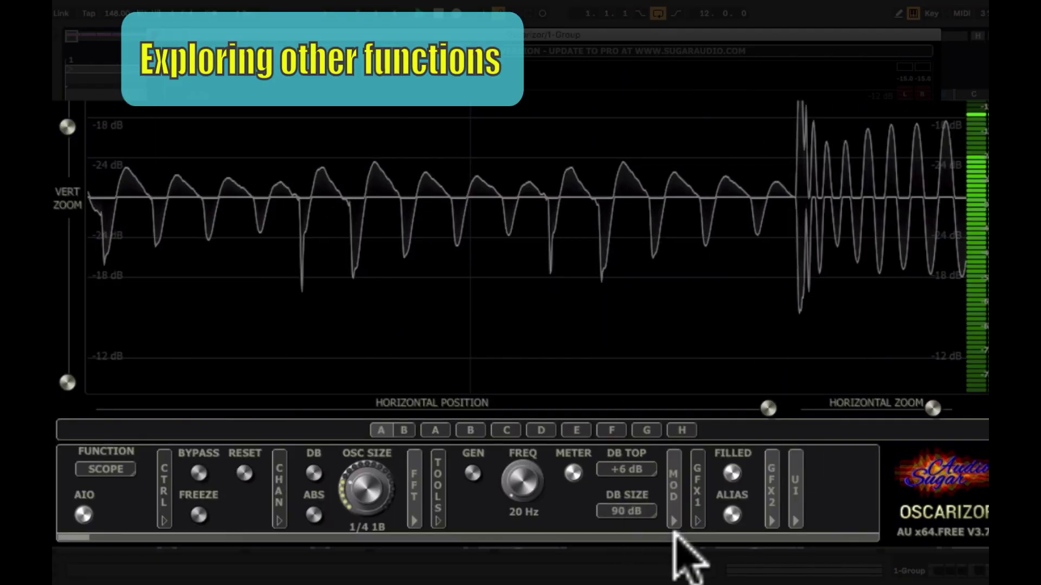
Step: Tint the Oscarizor panel pink and collapse its sections, leaving FFT tilt 3.0 dB visible
left_click(793, 515)
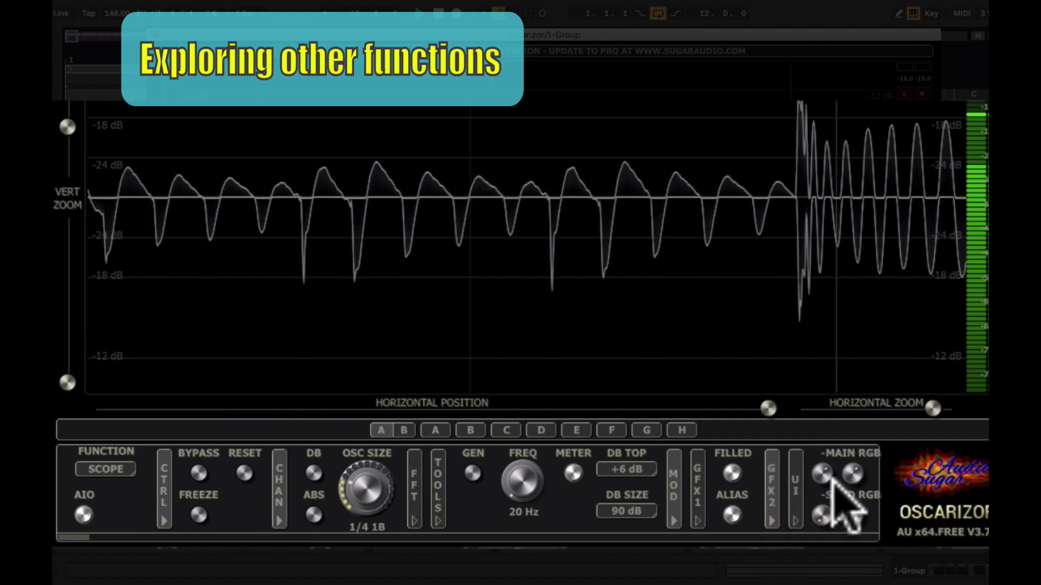
left_click_drag(822, 497, 828, 476)
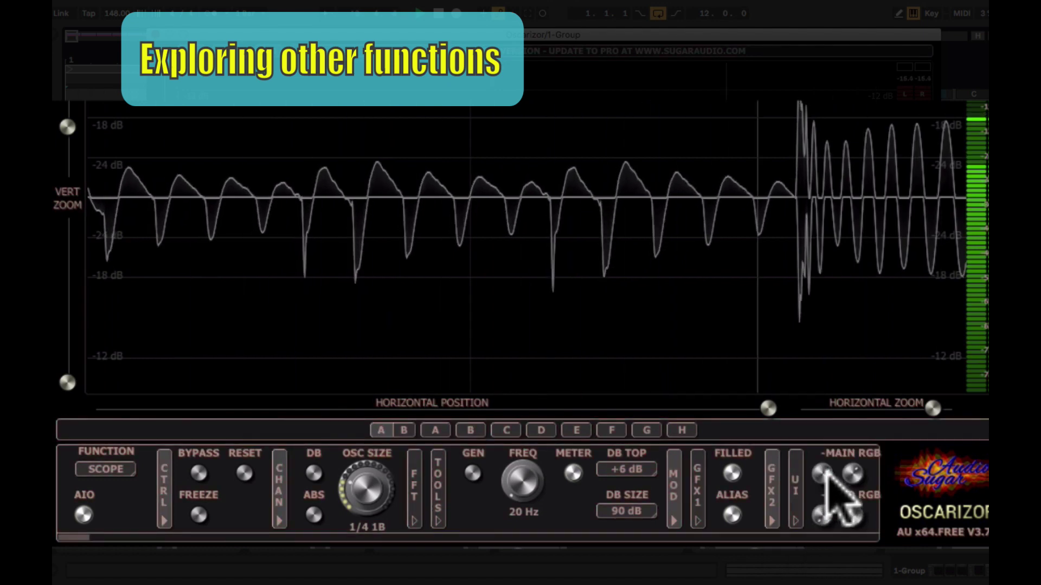
left_click(793, 518)
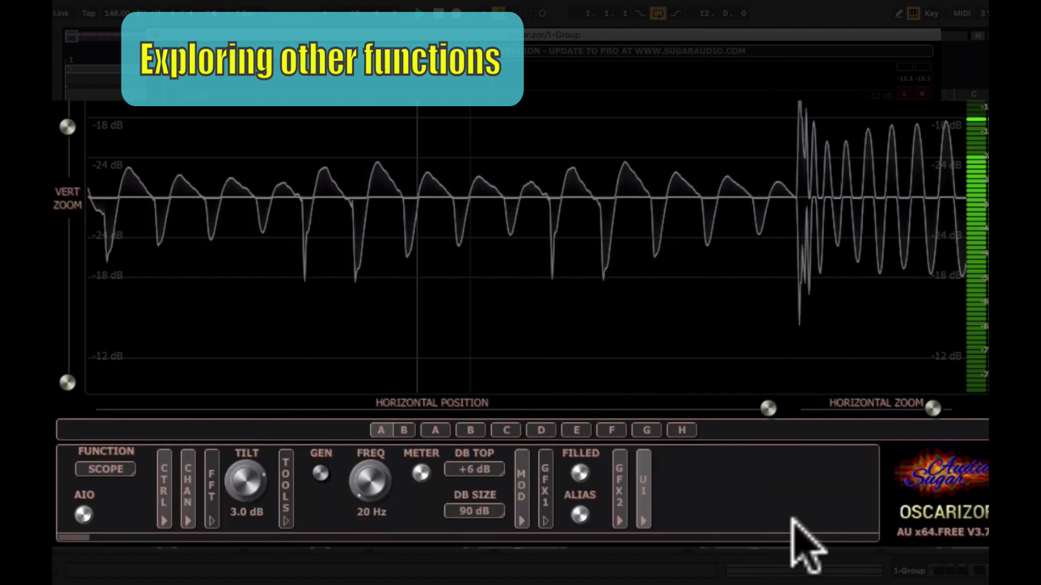
left_click(521, 520)
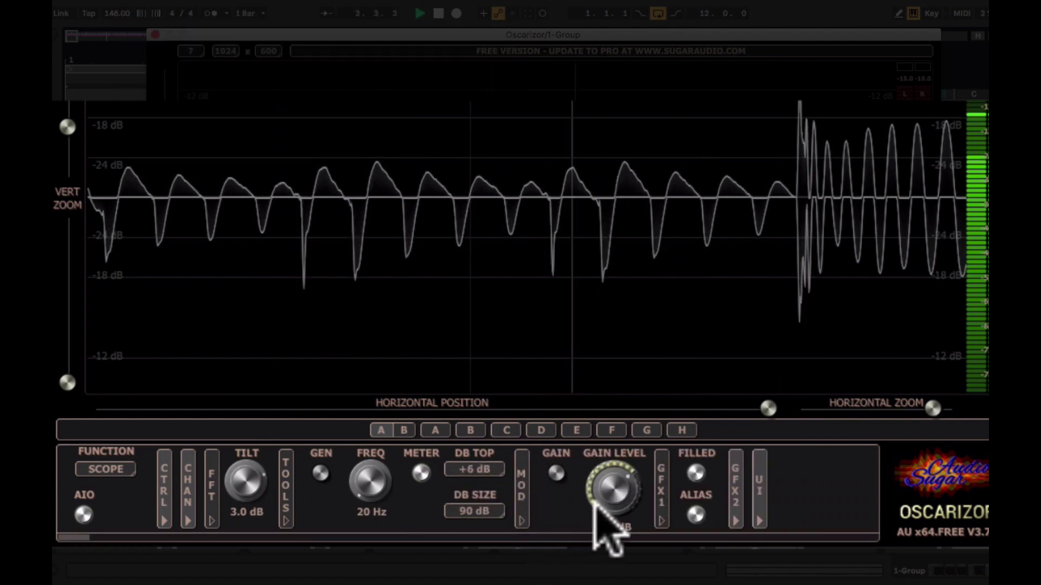
left_click(659, 517)
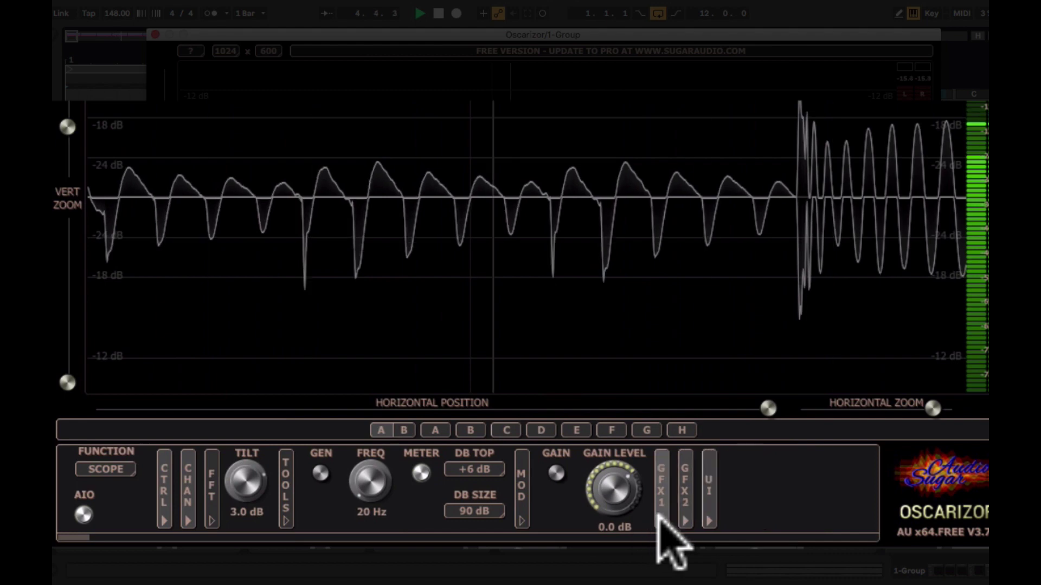
left_click(522, 517)
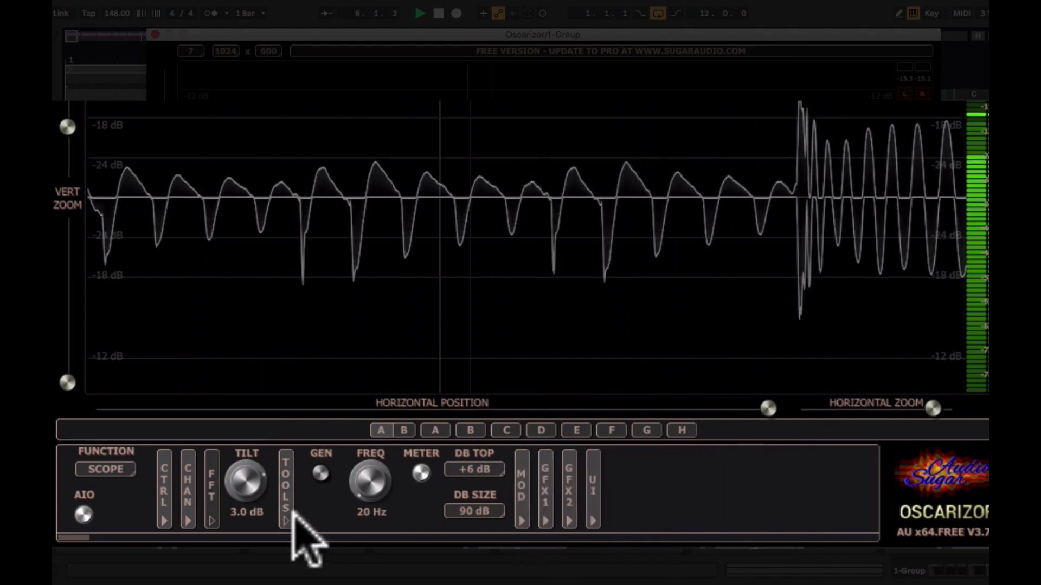
Step: Try ABS, set Oscarizor's OSC SIZE to 1/8, shift the kick into view, then stop and close it
left_click(187, 519)
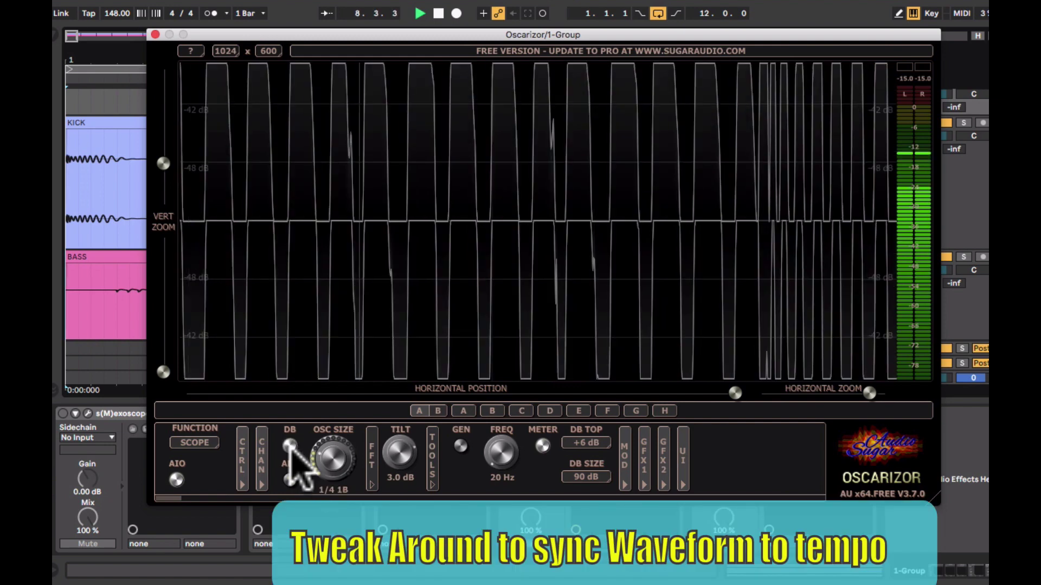
left_click(289, 479)
left_click(290, 479)
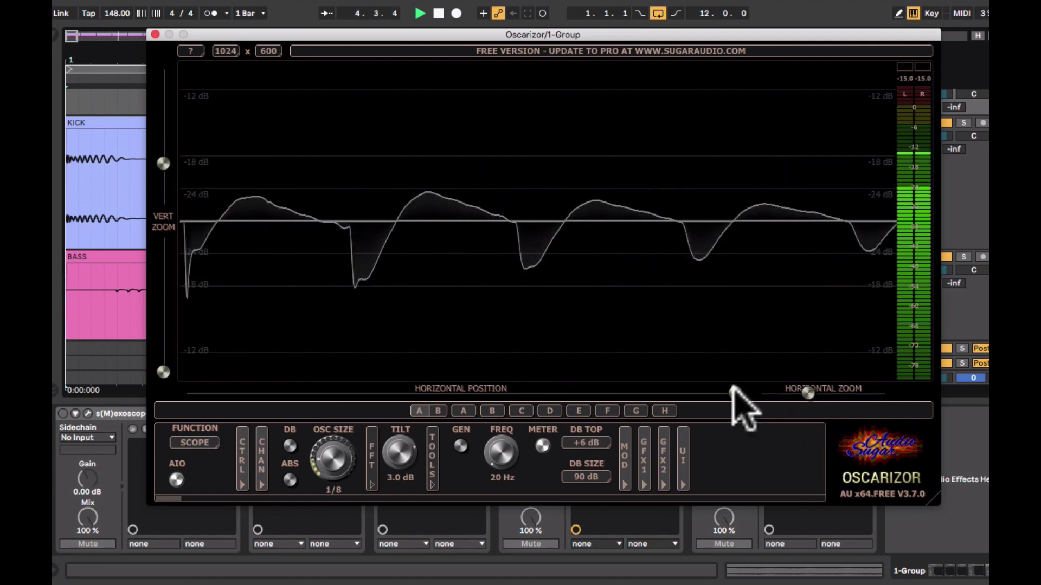
left_click_drag(736, 387, 708, 389)
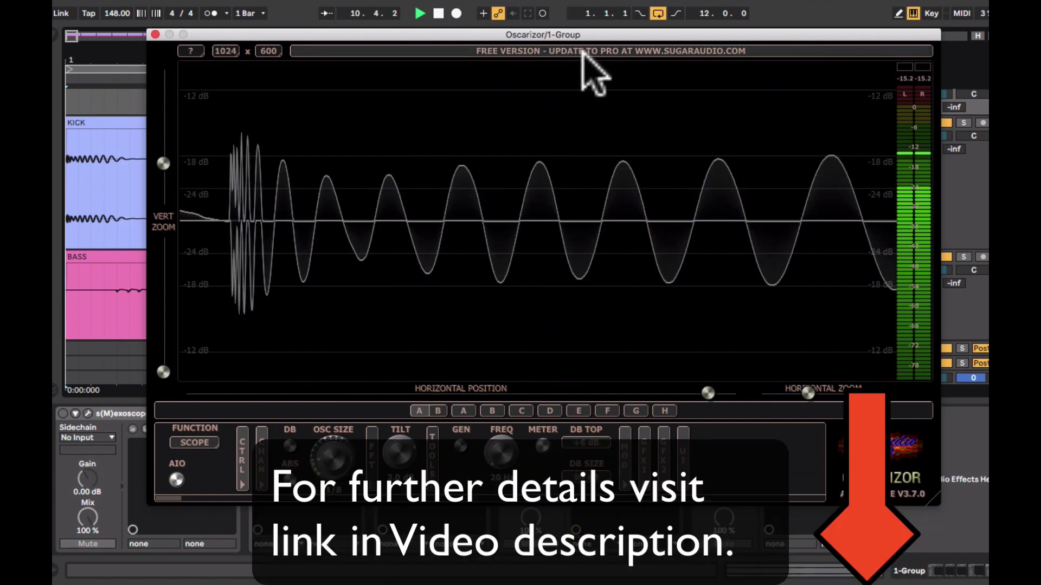
key("space")
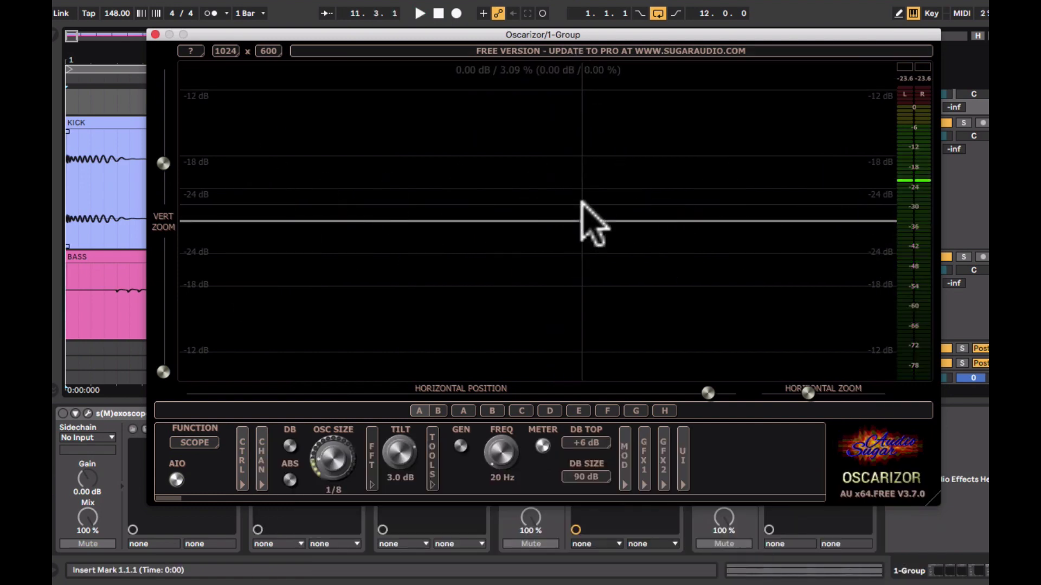
left_click(155, 34)
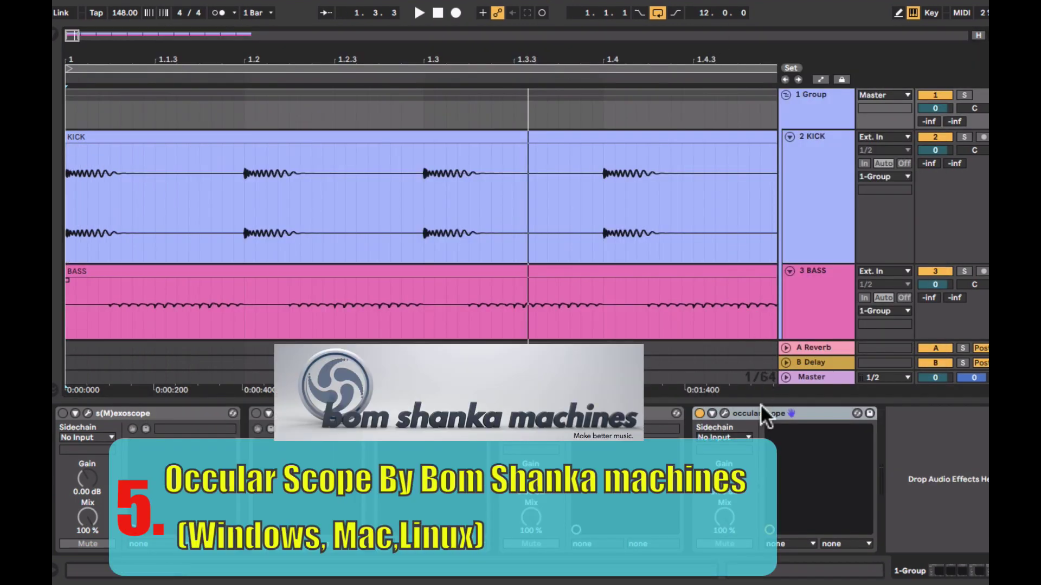
Step: Open the occularScope window on 1-Group, drag it larger, and start playback
left_click(725, 413)
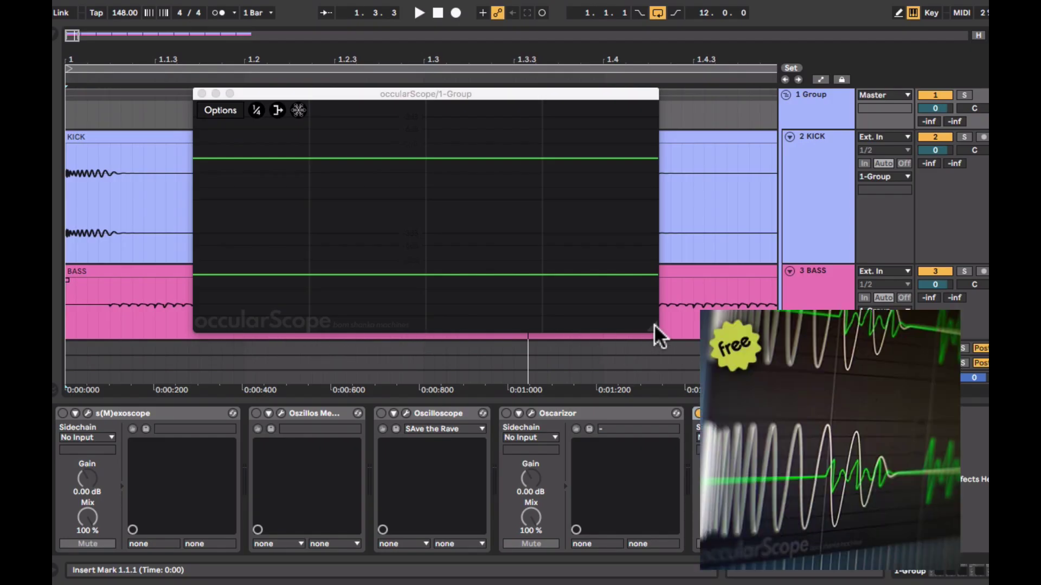
left_click_drag(654, 324, 694, 356)
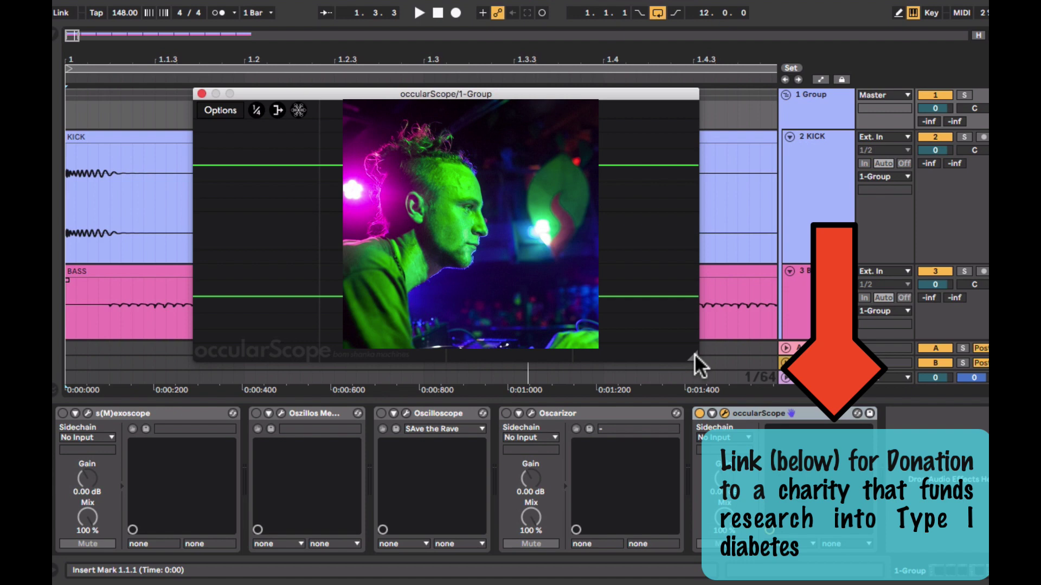
key("space")
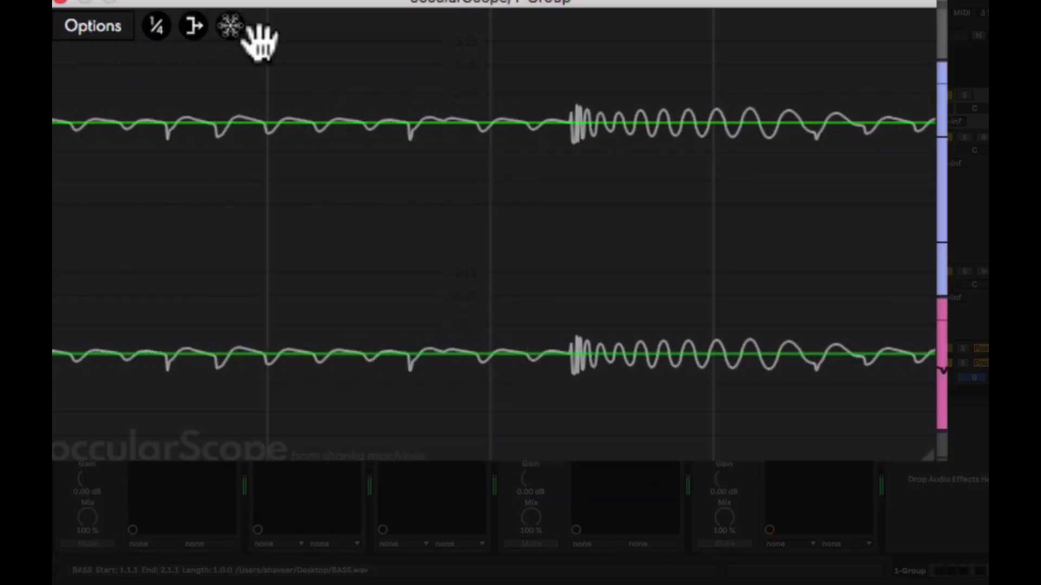
Step: Switch occularScope to a whole-bar time division and try the Filled scope style
left_click(157, 26)
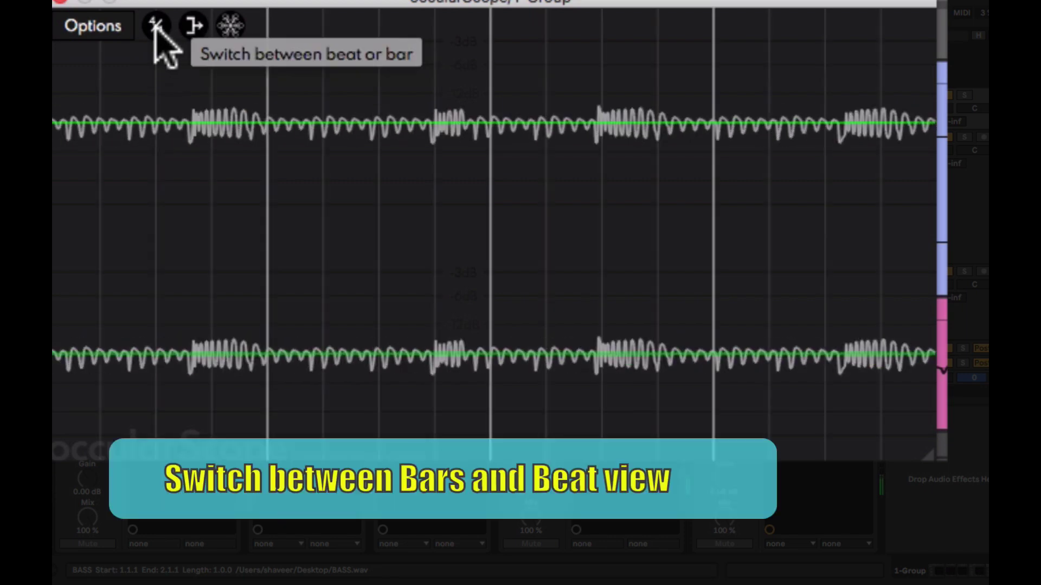
left_click(157, 26)
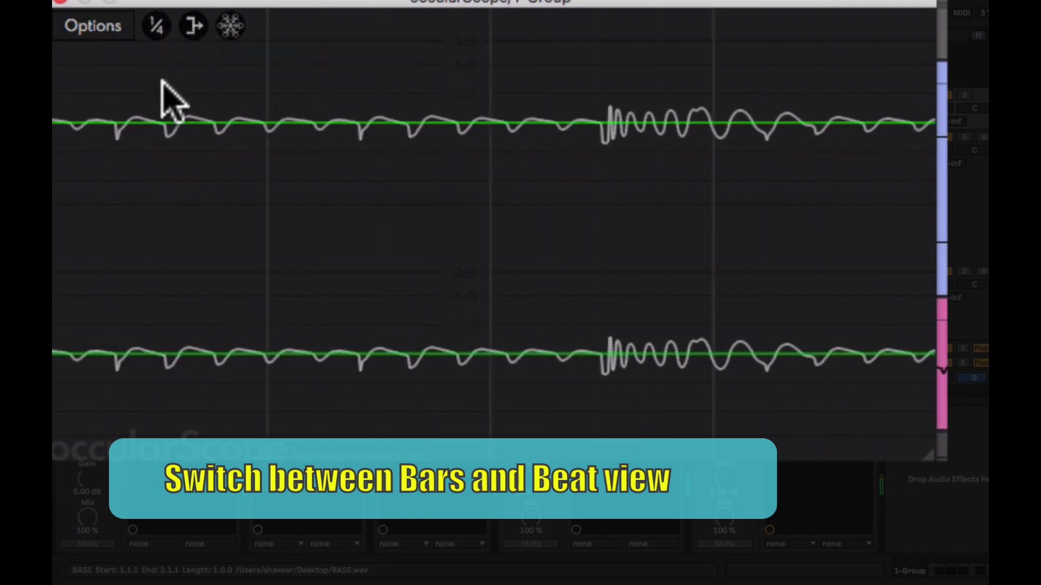
left_click(109, 29)
mouse_move(145, 49)
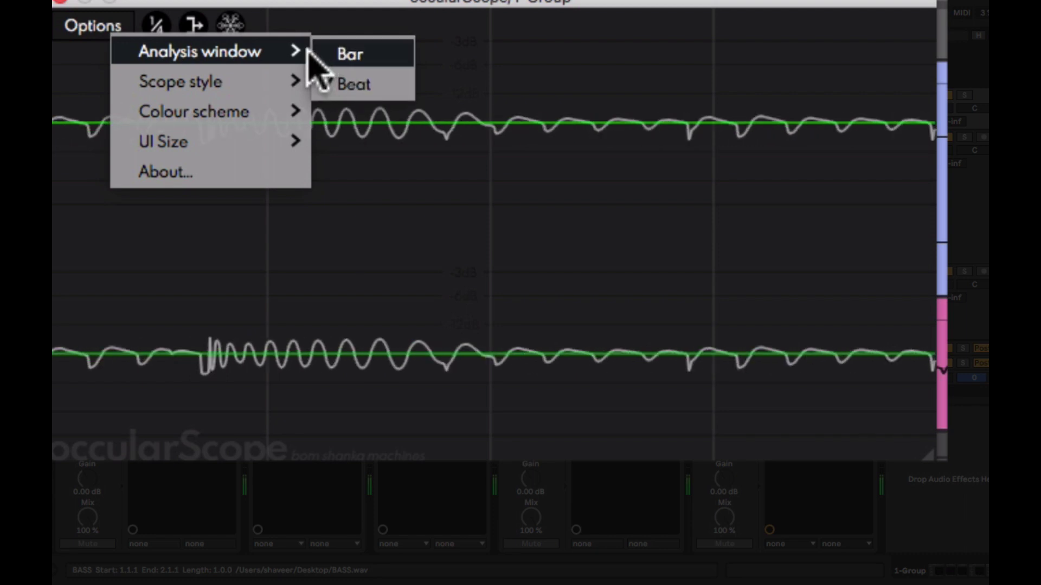
mouse_move(173, 81)
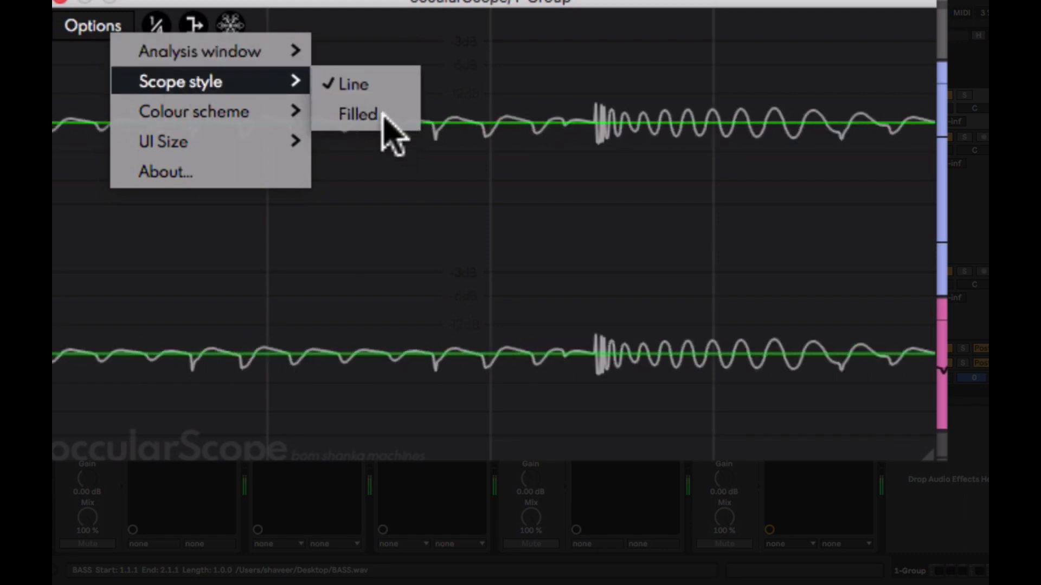
left_click(358, 114)
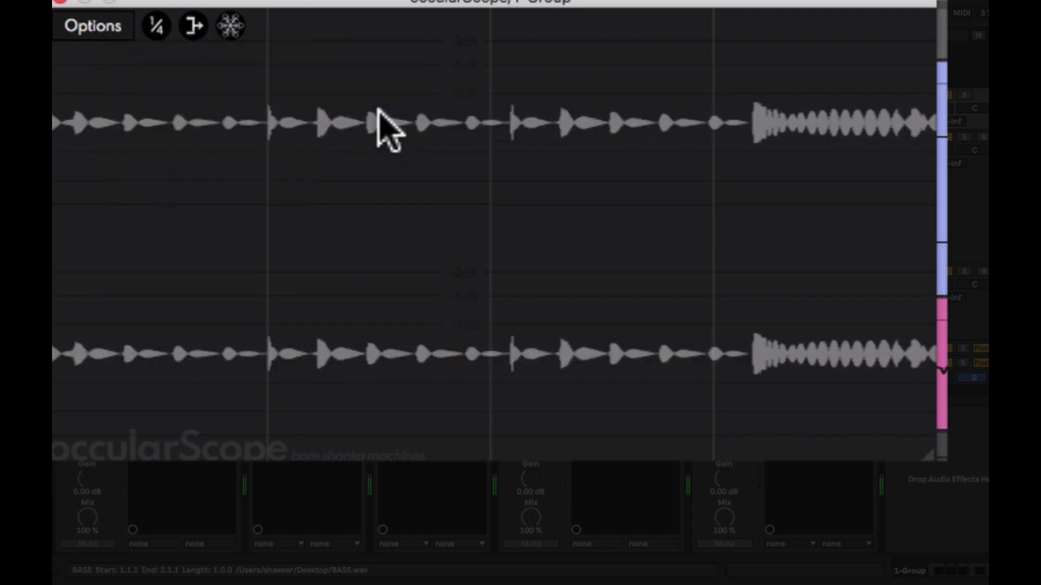
Step: Set occularScope's scope style back to Line
left_click(105, 31)
mouse_move(154, 81)
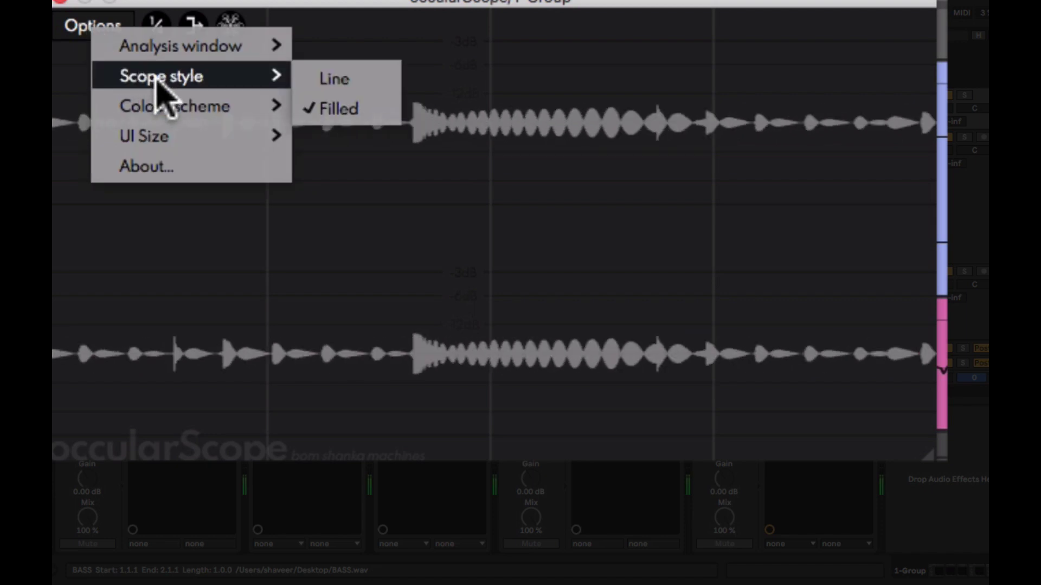
left_click(325, 82)
left_click(89, 30)
mouse_move(136, 105)
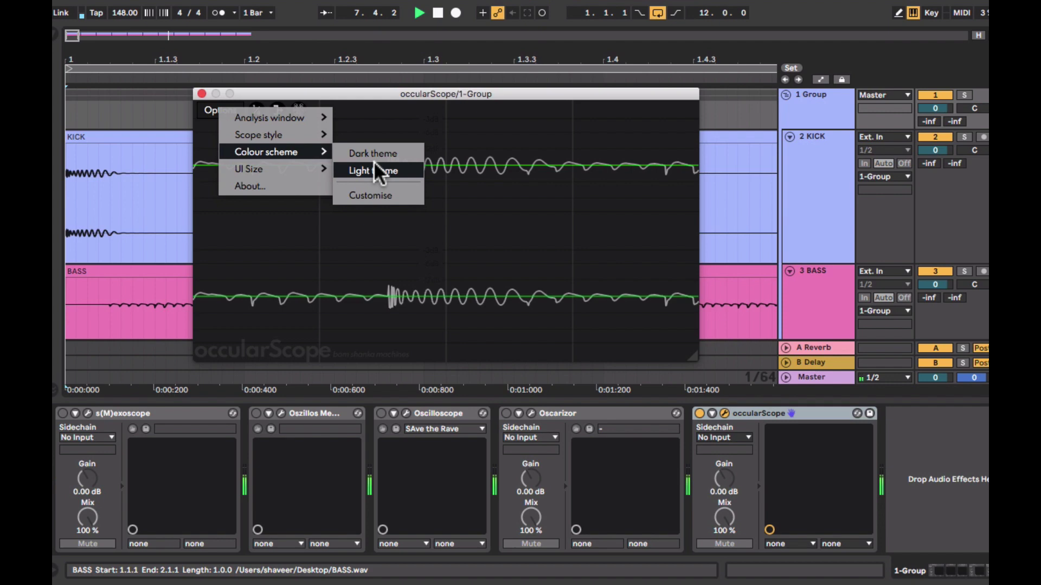
Step: Try occularScope's Light colour theme, then return to Dark, leaving interface size unchanged
left_click(373, 170)
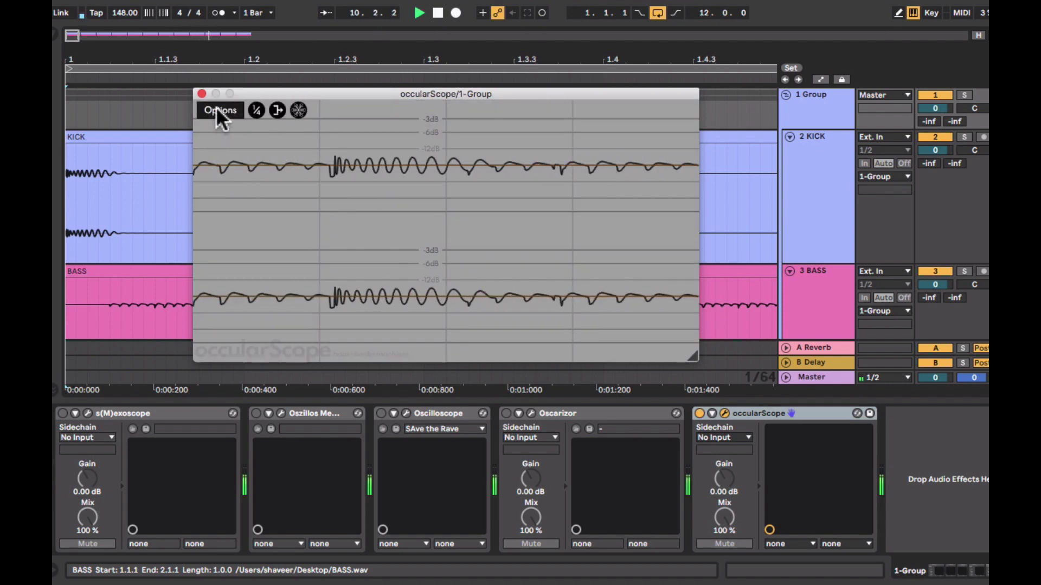
left_click(217, 109)
mouse_move(234, 155)
left_click(358, 157)
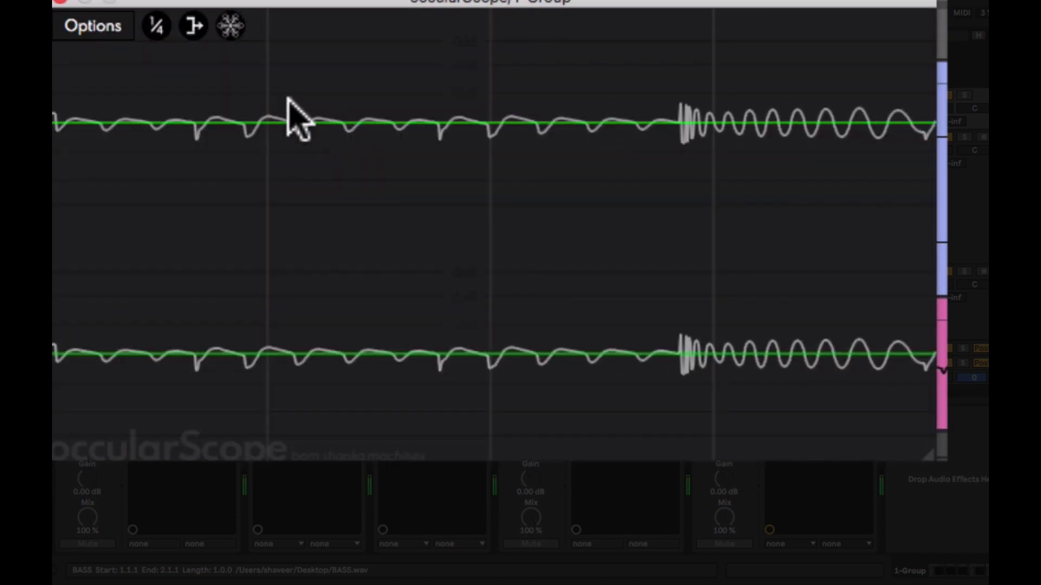
left_click(86, 24)
mouse_move(136, 142)
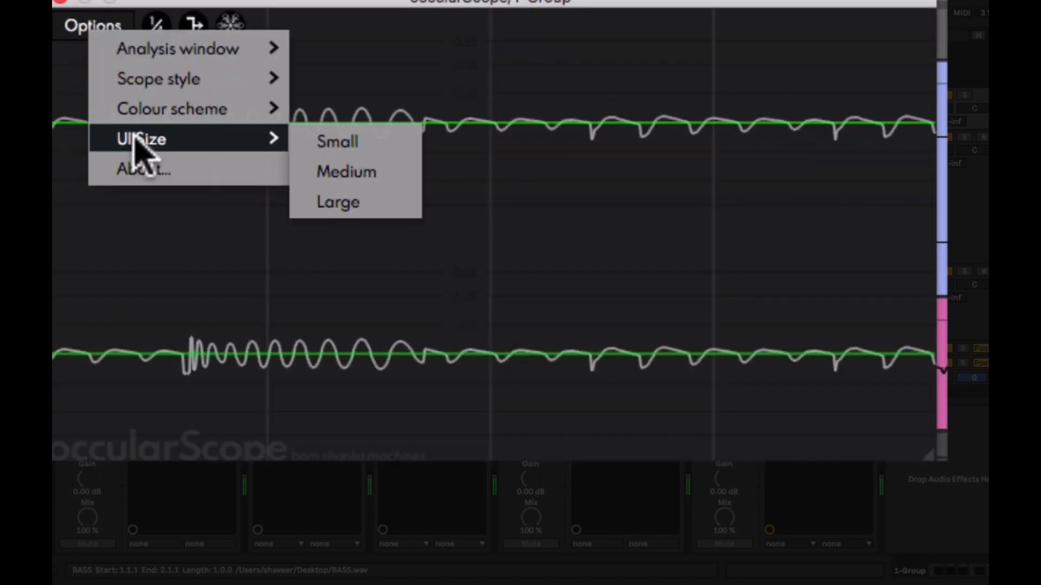
left_click(484, 63)
Step: Widen the occularScope window and stop playback
left_click_drag(695, 355, 808, 384)
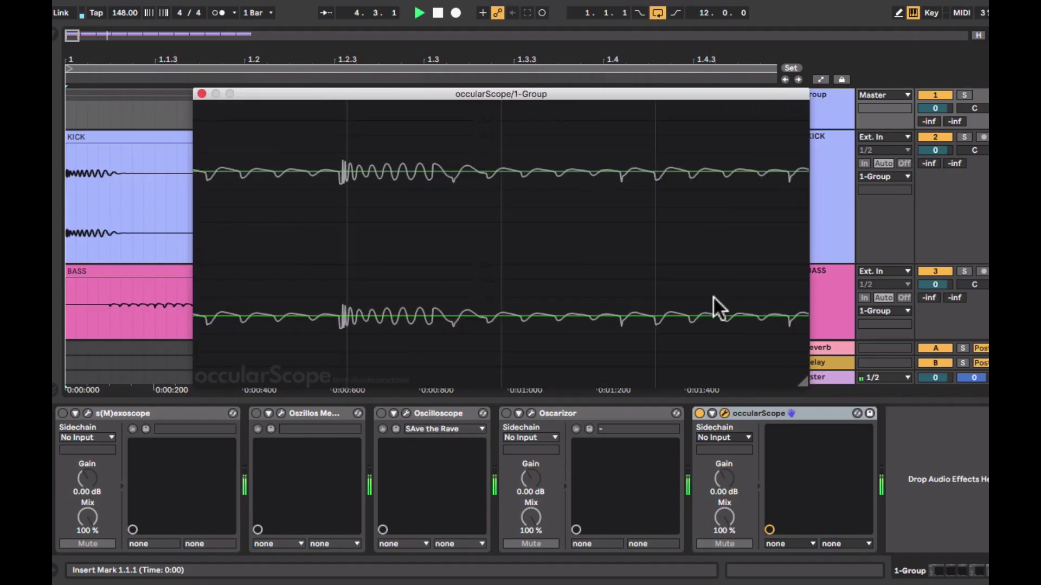
mouse_move(367, 130)
key("space")
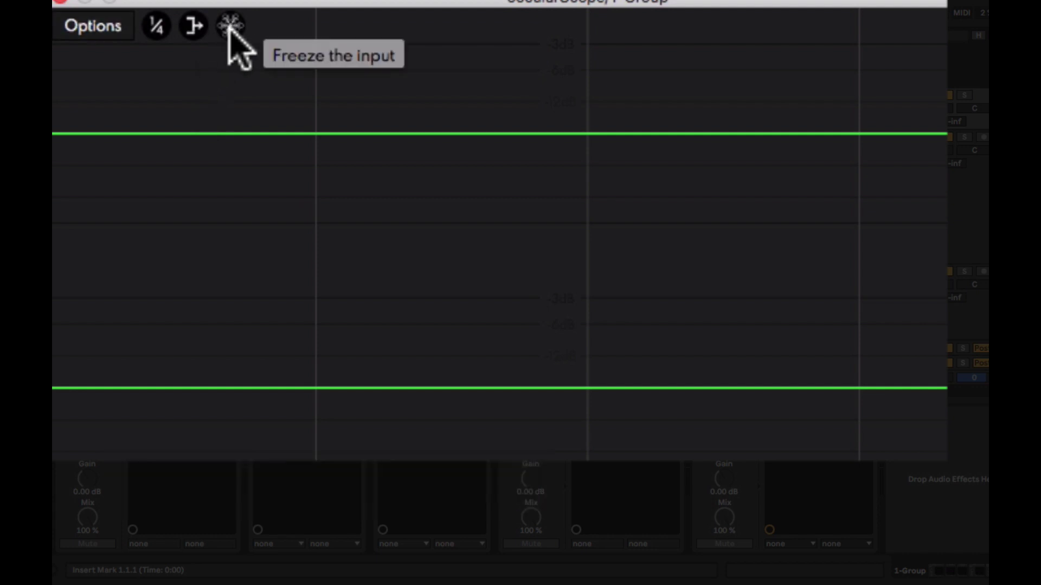
Step: Toggle occularScope's sidechain overlay, set the sidechain source to 1-Group, and raise gain to about 5 dB
left_click(193, 26)
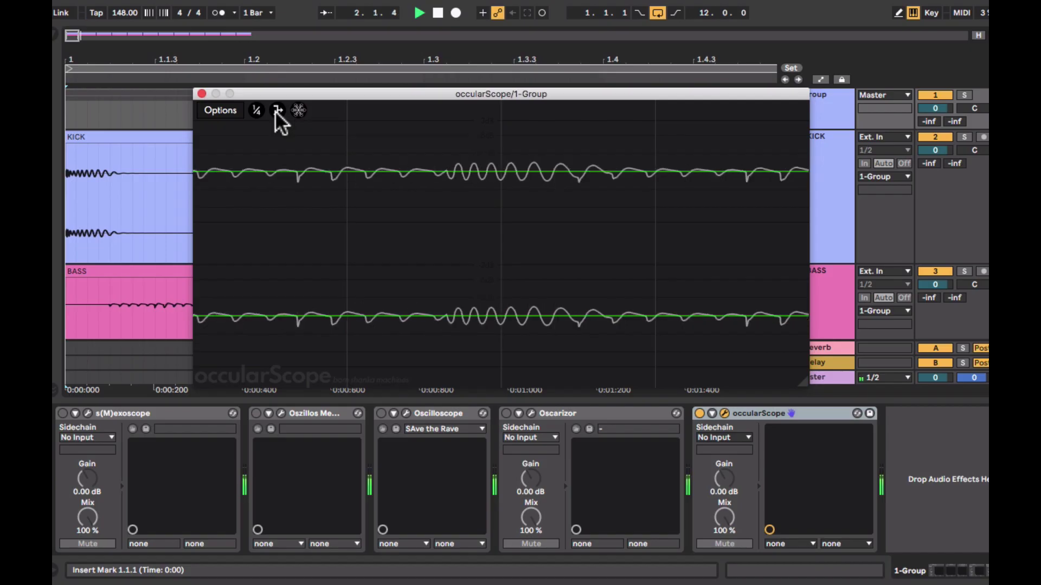
left_click(276, 110)
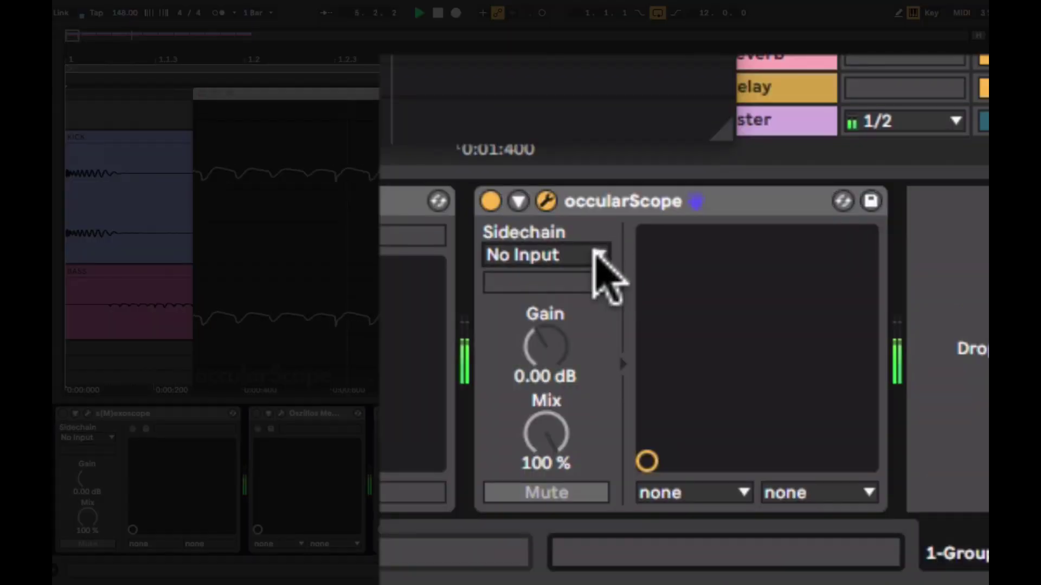
left_click(747, 437)
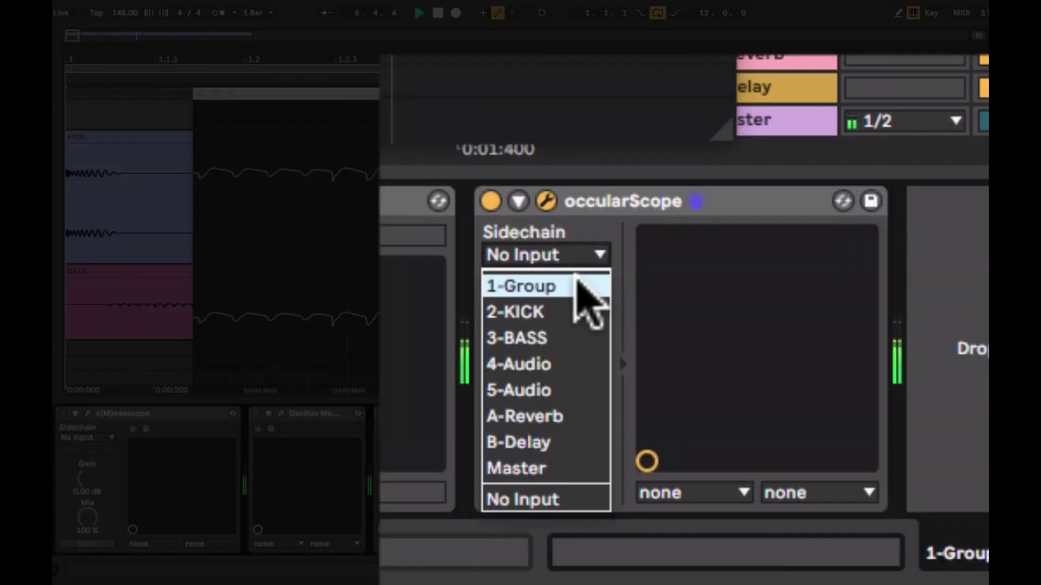
left_click(575, 286)
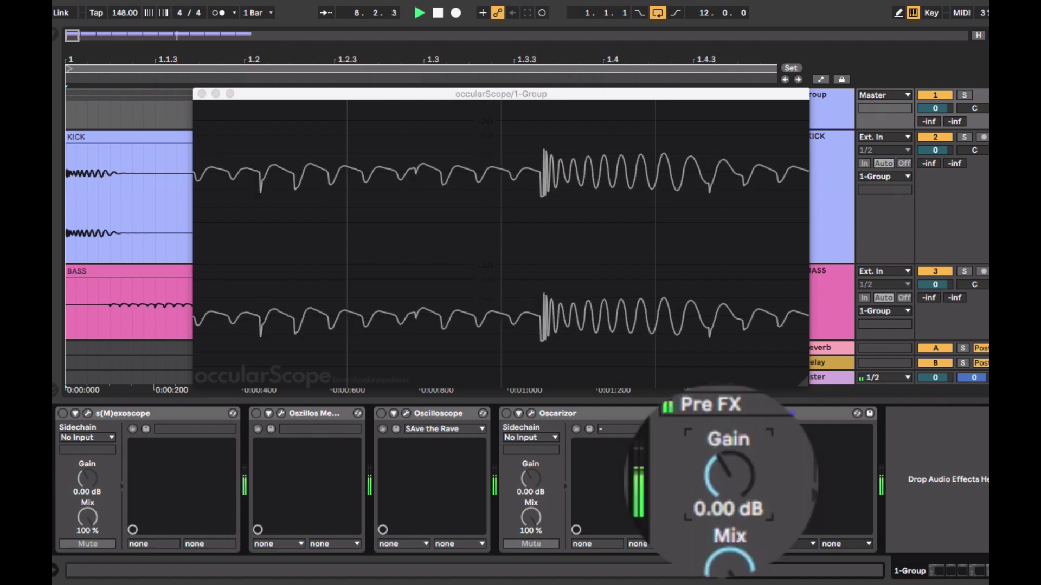
left_click_drag(730, 475, 729, 443)
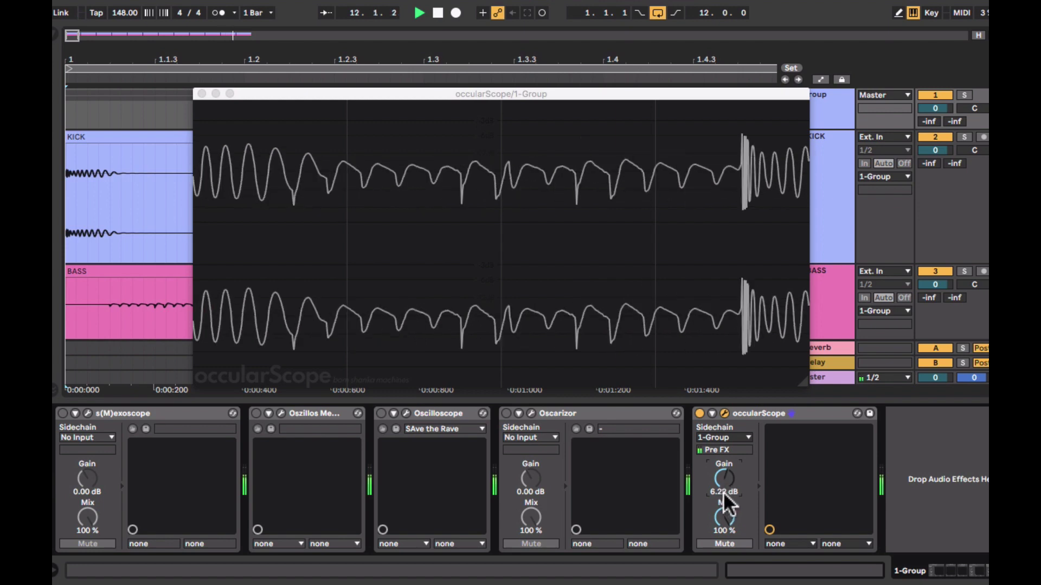
Step: Switch the sidechain source to 3-BASS, try 16.4 dB gain, reset gain to 0.00 dB, and stop playback
left_click(733, 435)
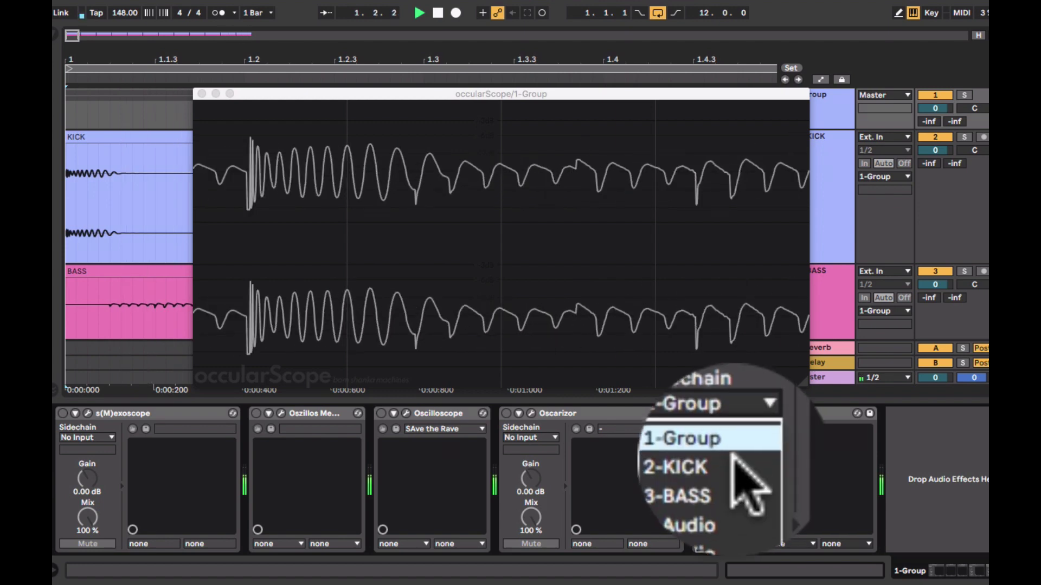
left_click(731, 471)
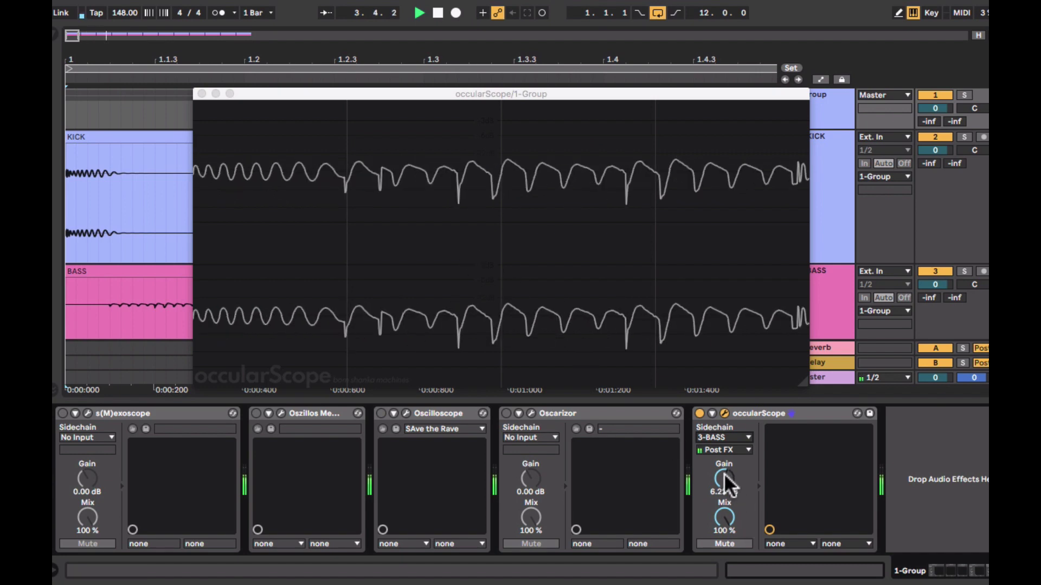
mouse_move(725, 475)
left_mouse_down()
mouse_move(725, 441)
mouse_move(725, 456)
left_mouse_up()
right_click(725, 476)
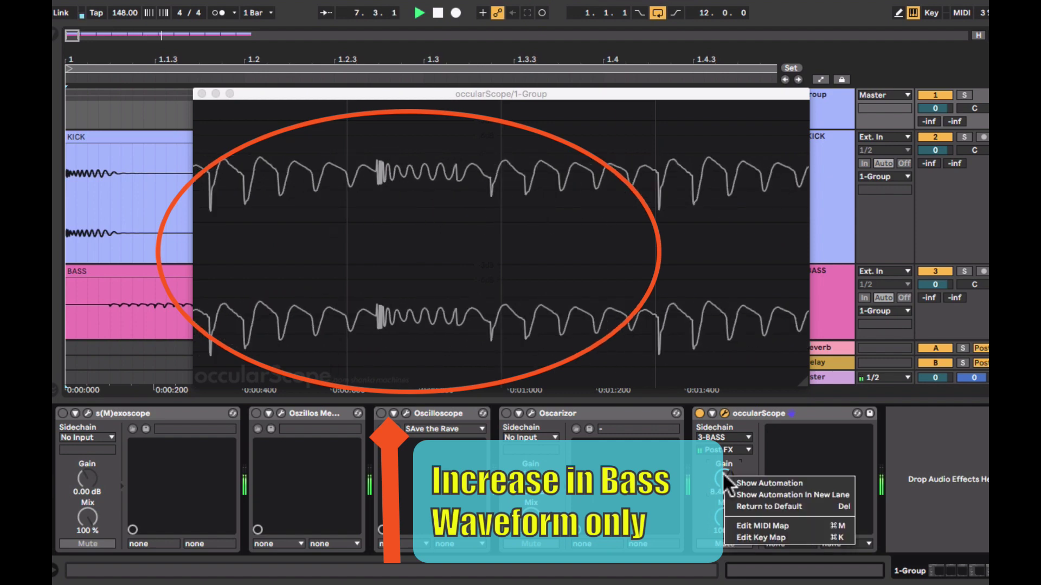
left_click(737, 506)
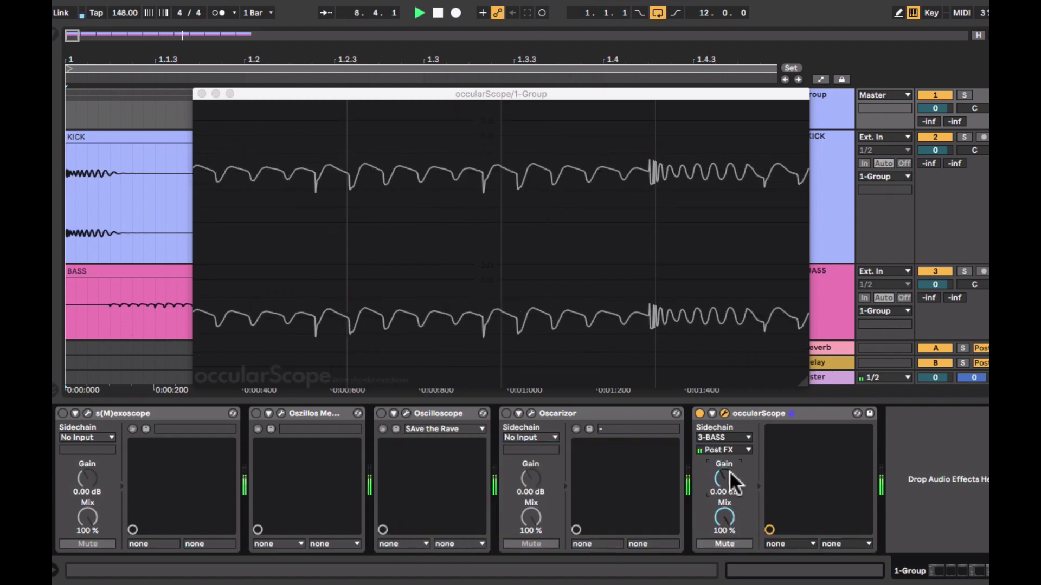
key("space")
Step: Set occularScope's sidechain to No Input and restart playback
left_click(737, 437)
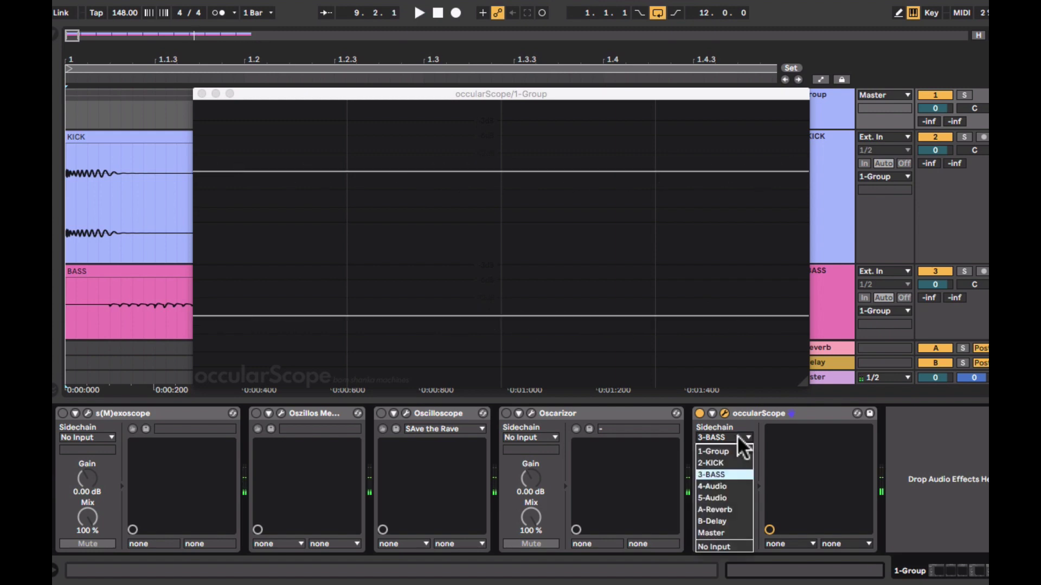
left_click(730, 450)
left_click(730, 445)
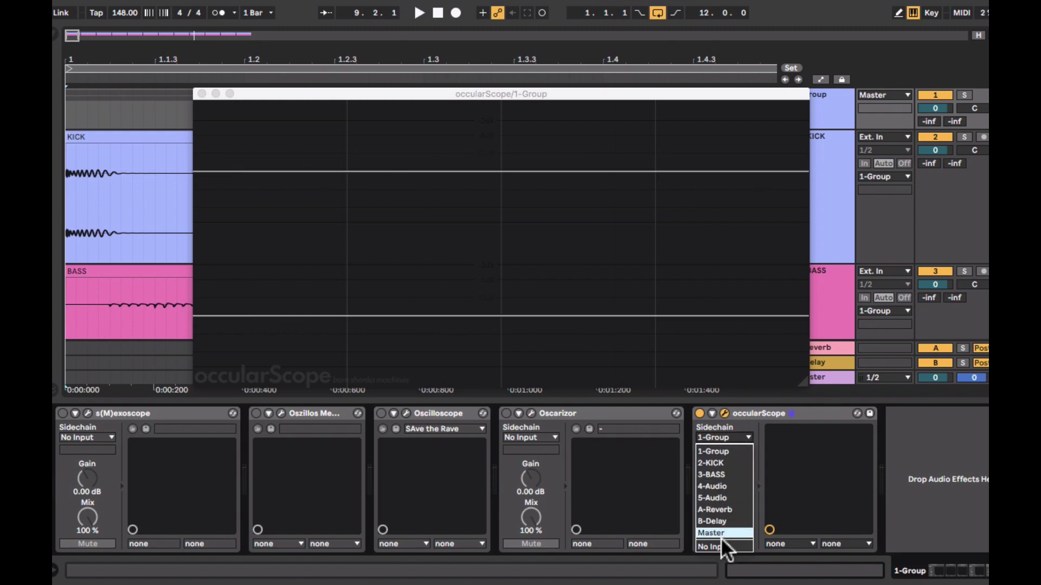
left_click(721, 545)
key("space")
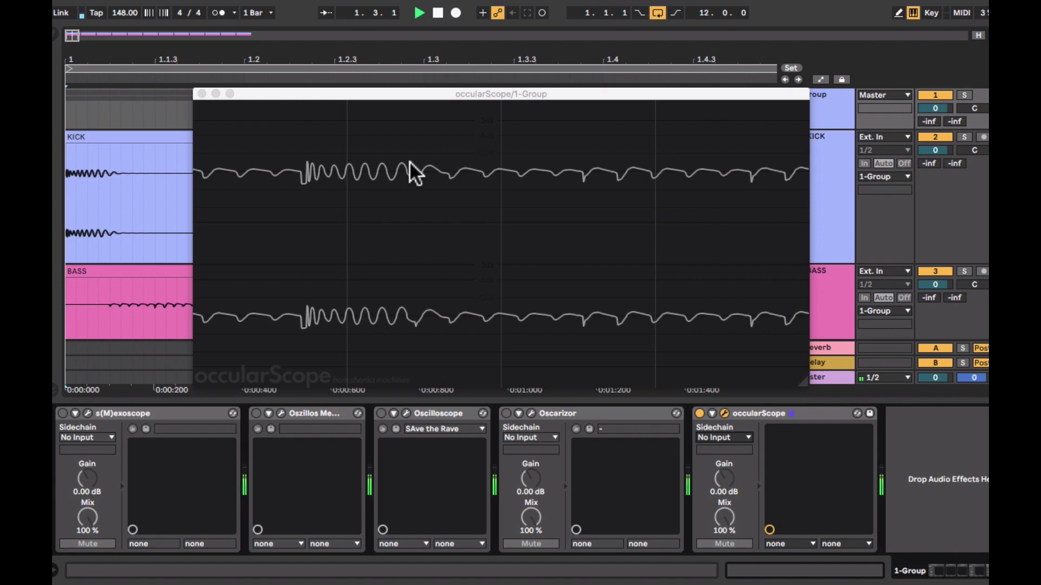
Step: Freeze and unfreeze the scope, then pick the ¼ window so a whole bar of bursts shows
left_click(314, 93)
mouse_move(320, 139)
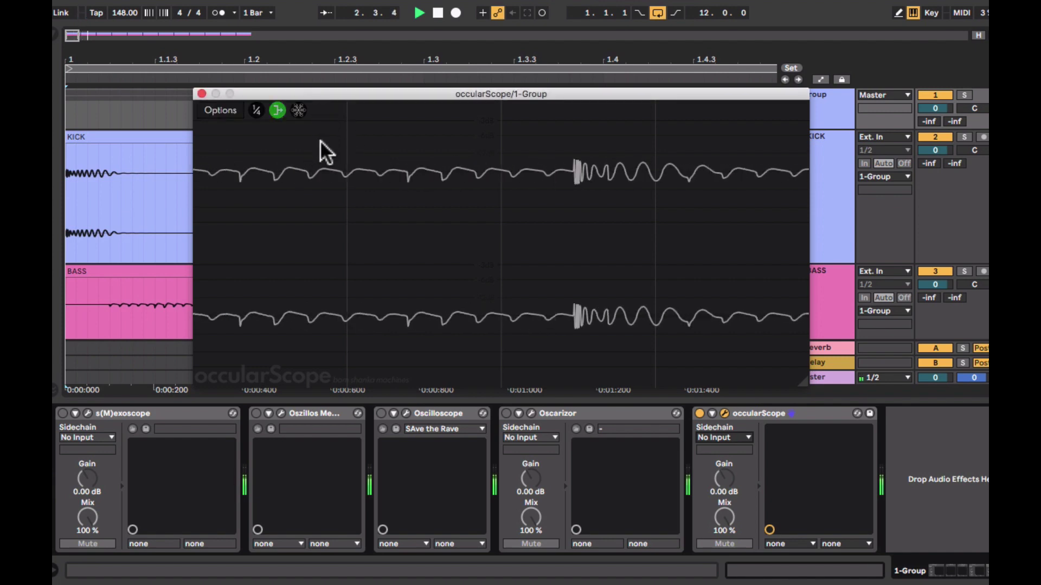
left_click(298, 110)
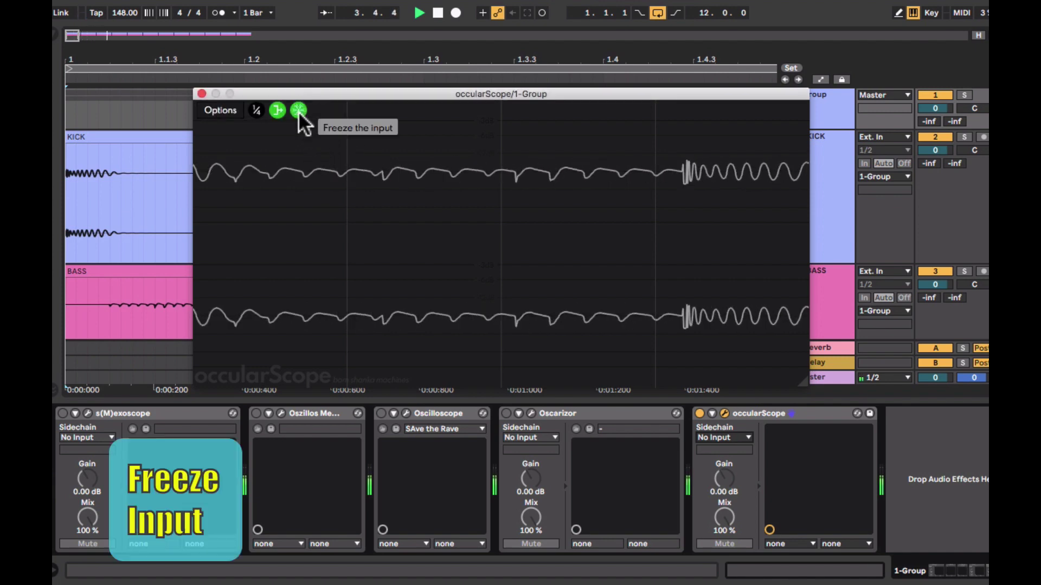
left_click(298, 112)
left_click(228, 110)
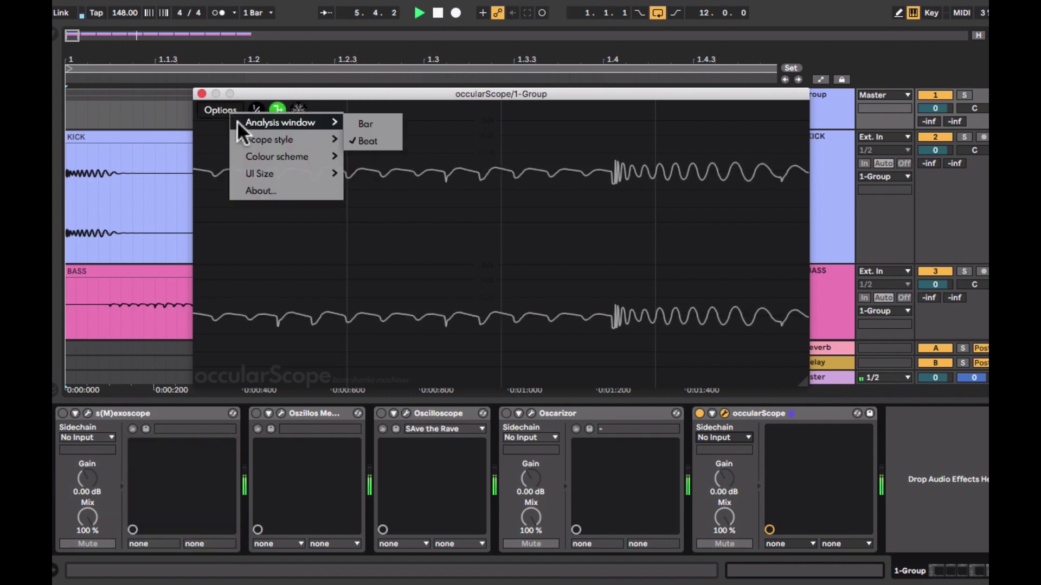
left_click(434, 110)
left_click(256, 110)
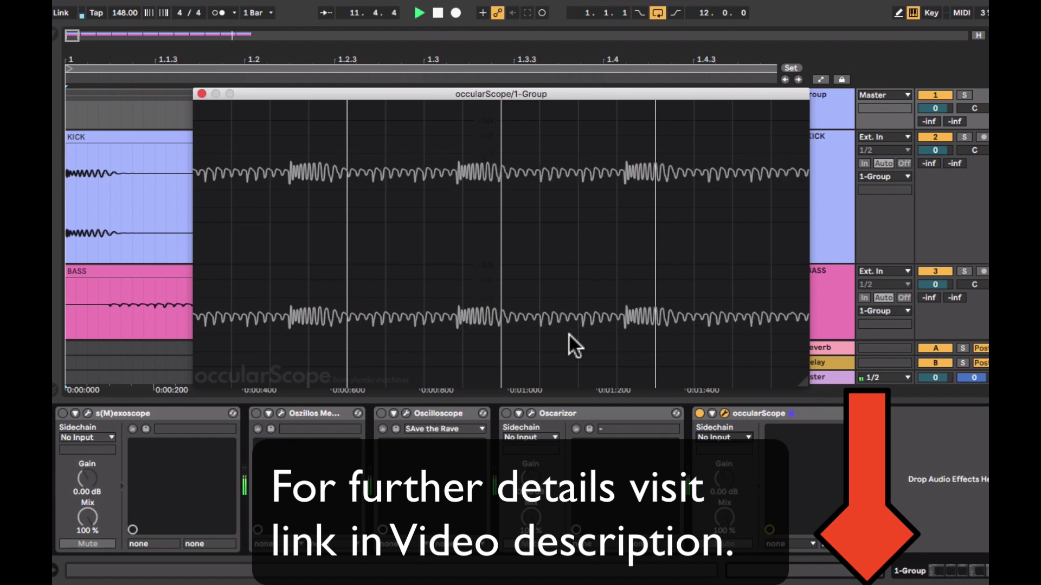
Step: Stop playback, then restart it so all four open scope windows draw the kick-bass waveform
key("space")
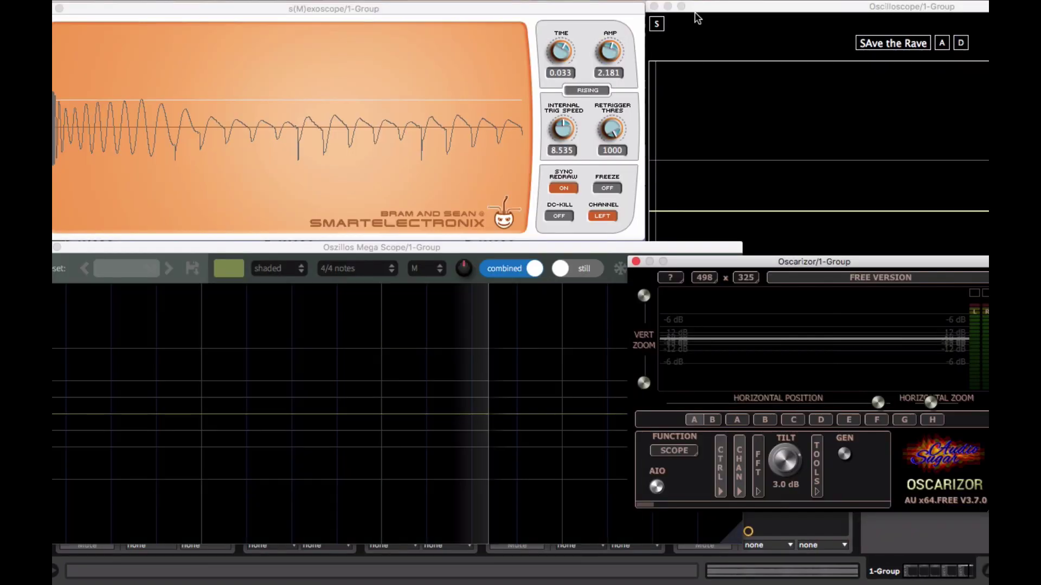
key("space")
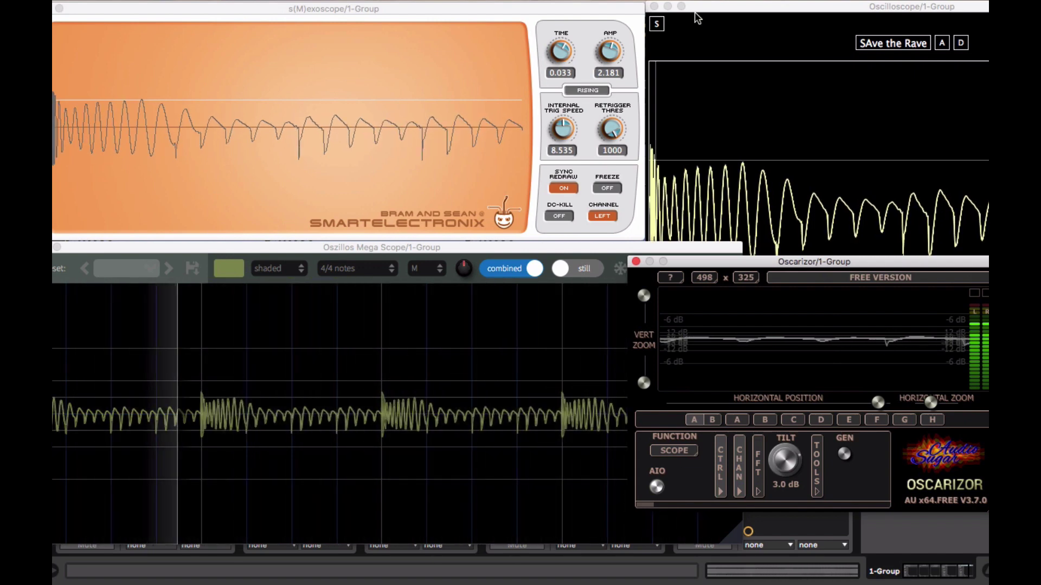